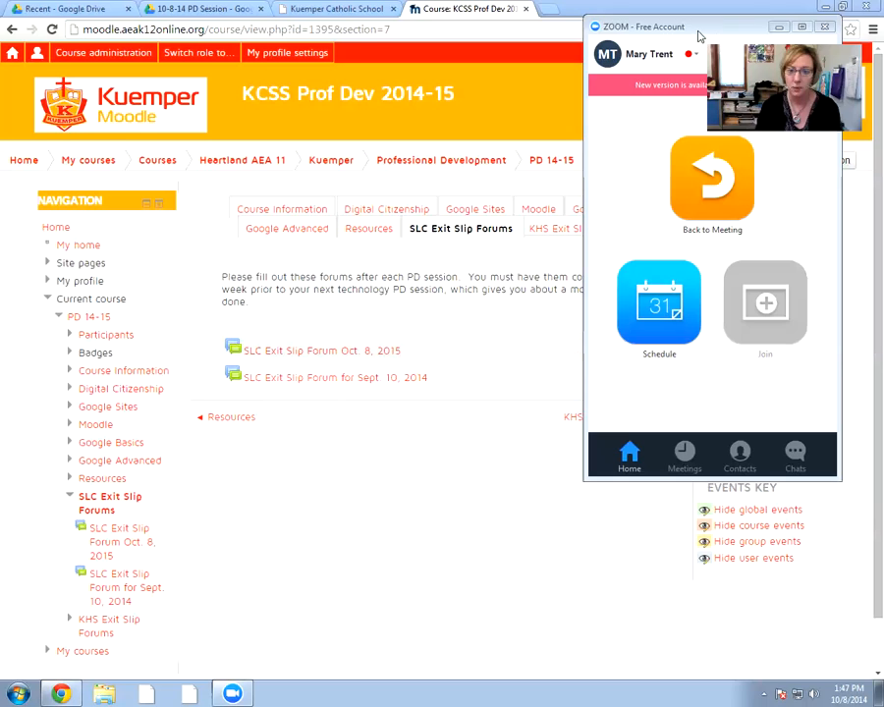
Move the Zoom window away from the webcam view and minimize it to uncover the Moodle course page.
drag(691, 29, 668, 177)
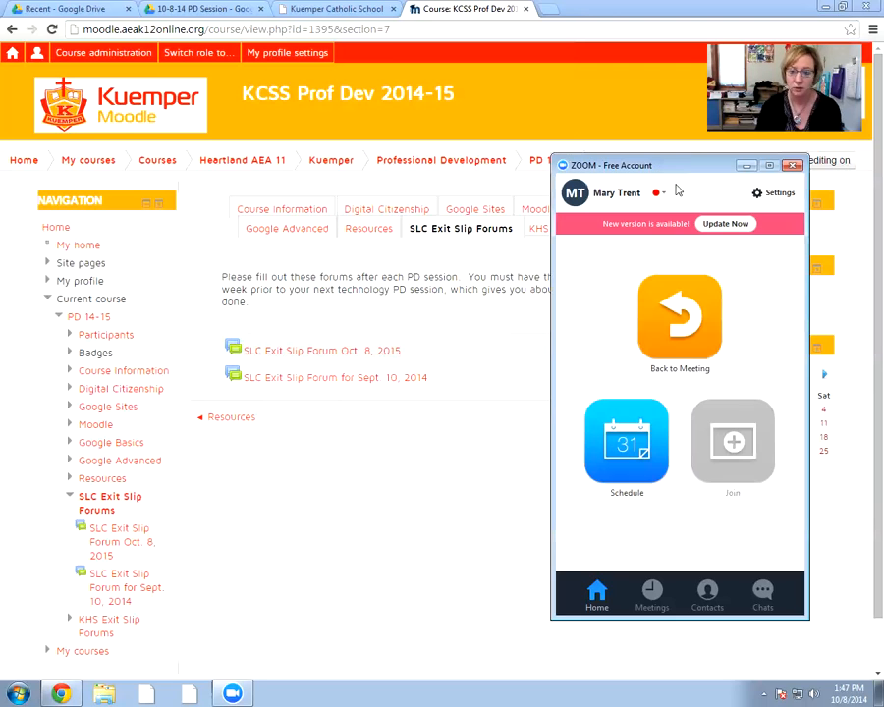
click(747, 166)
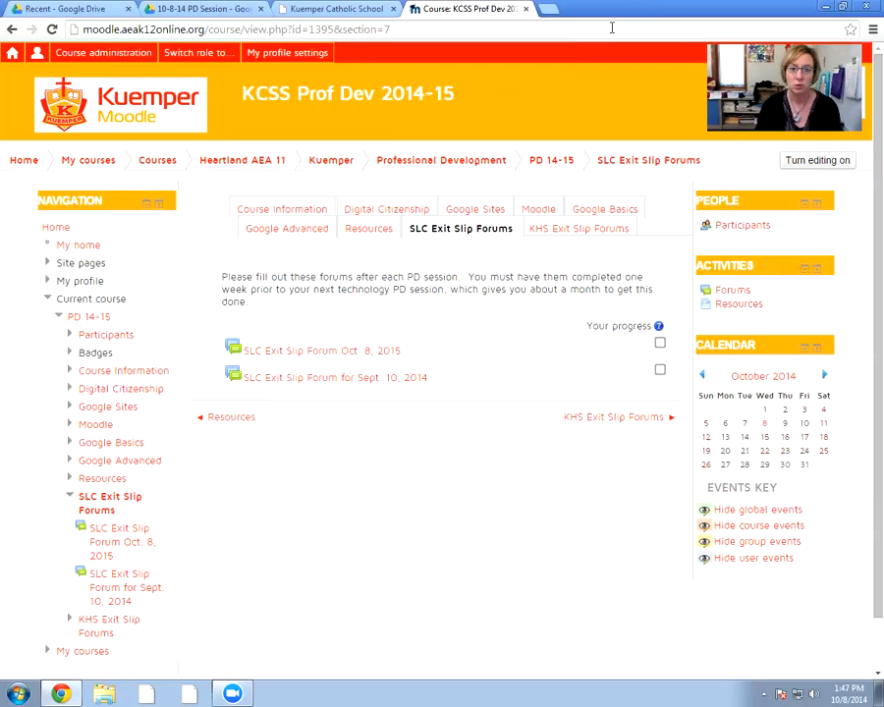
click(453, 27)
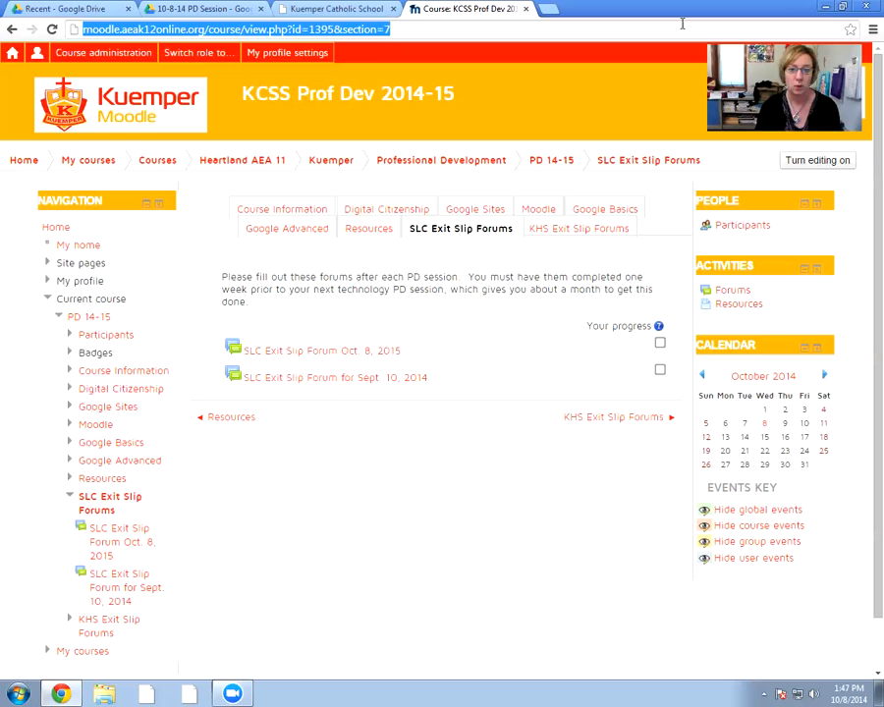
Show the 10-8-14 PD Session folder in Google Drive and reduce the browser to a smaller, repositioned window.
click(215, 10)
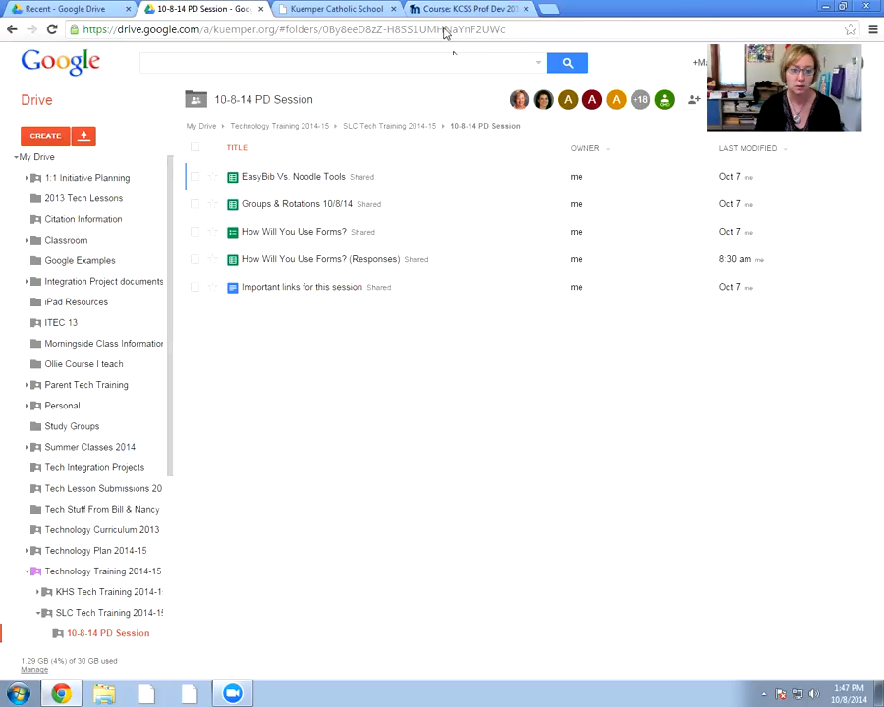
click(634, 31)
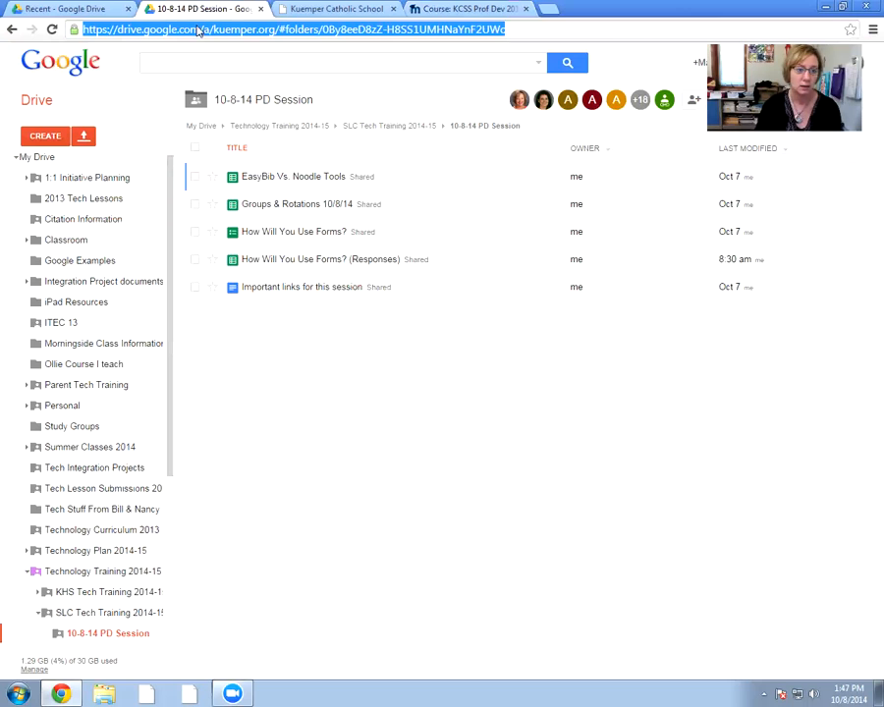
click(844, 8)
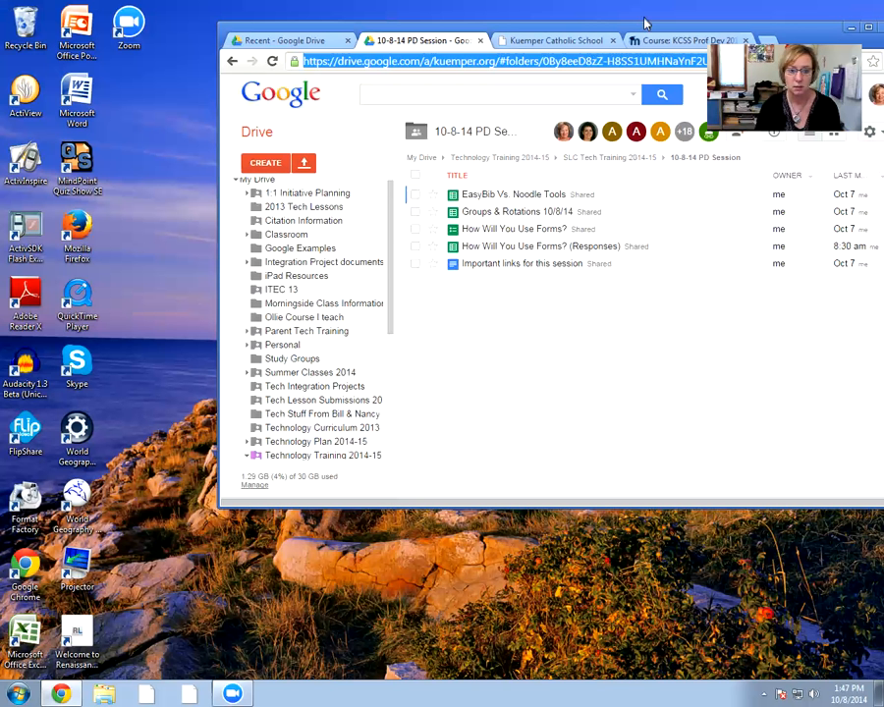
drag(454, 22, 303, 75)
Open the Teacher PD 2014-15 quick link on the Kuemper Catholic School site.
click(405, 93)
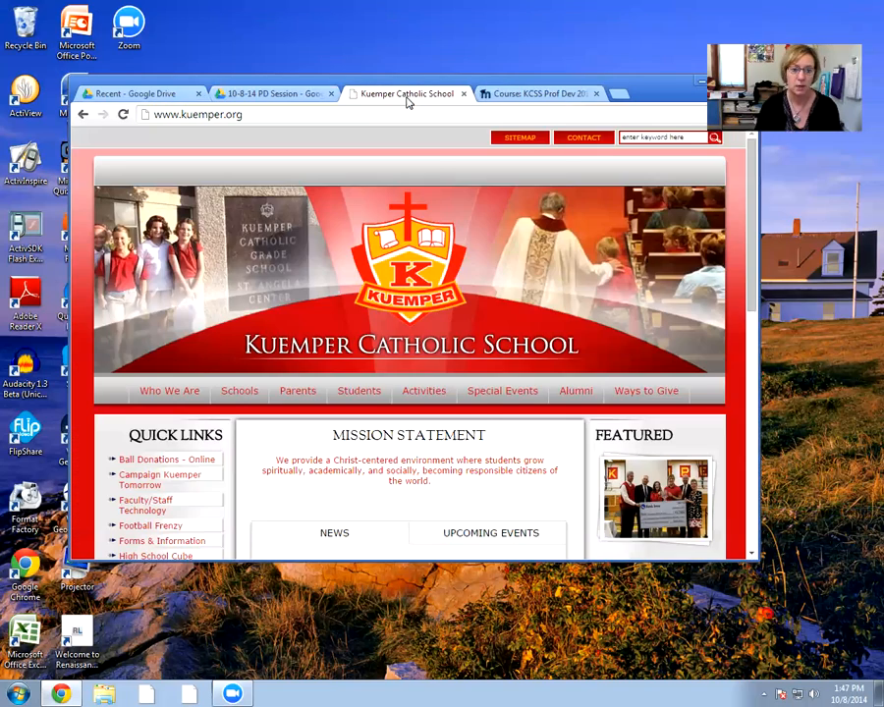
scroll(227, 415, down, 3)
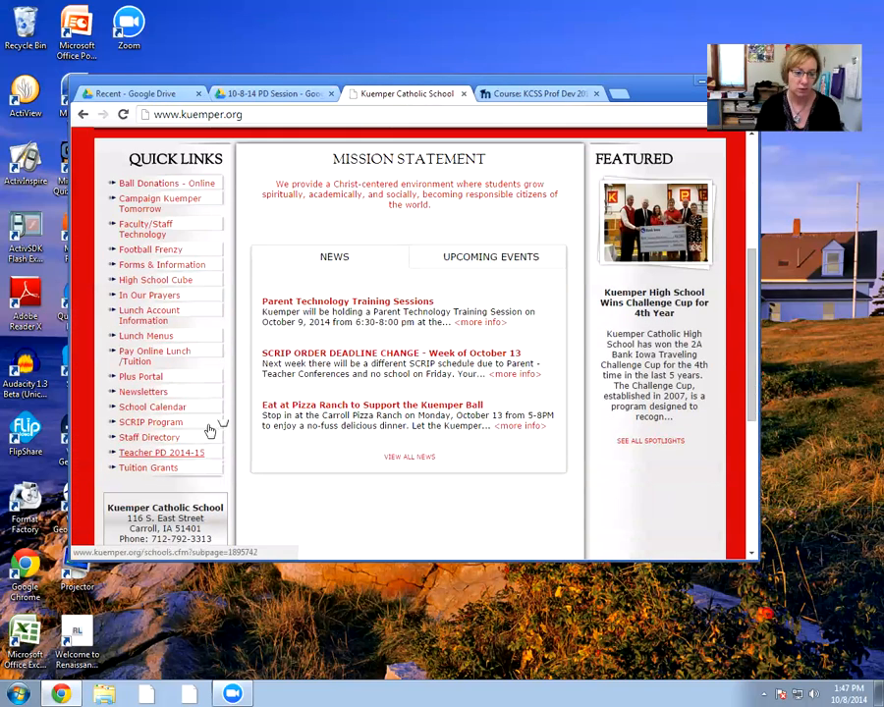
click(157, 453)
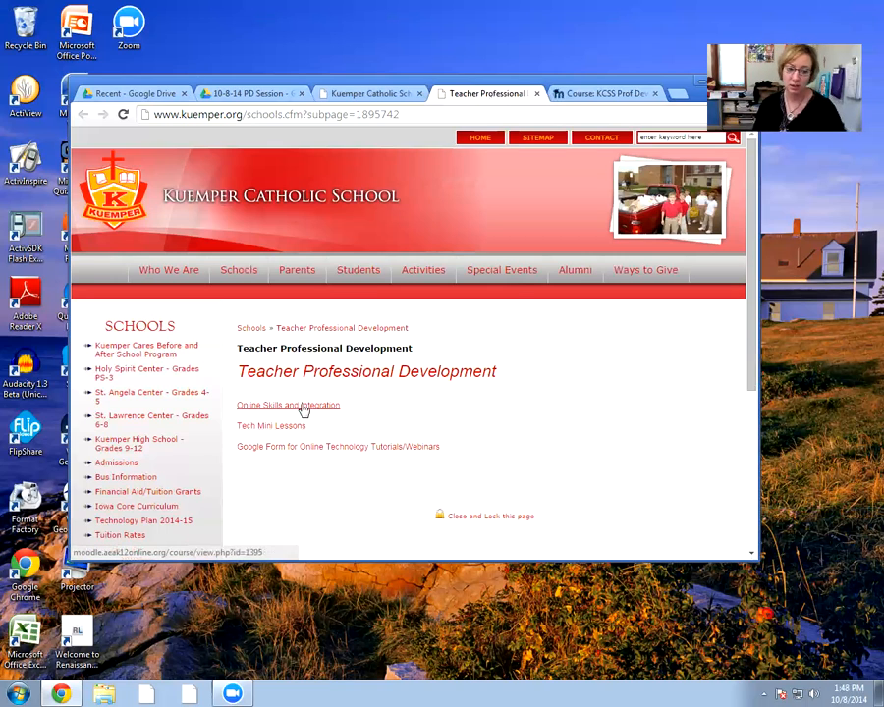
Return to the KCSS Prof Dev 2014-15 Moodle course in a maximized window and open the SLC Exit Slip Forum Oct. 8, 2015.
click(586, 95)
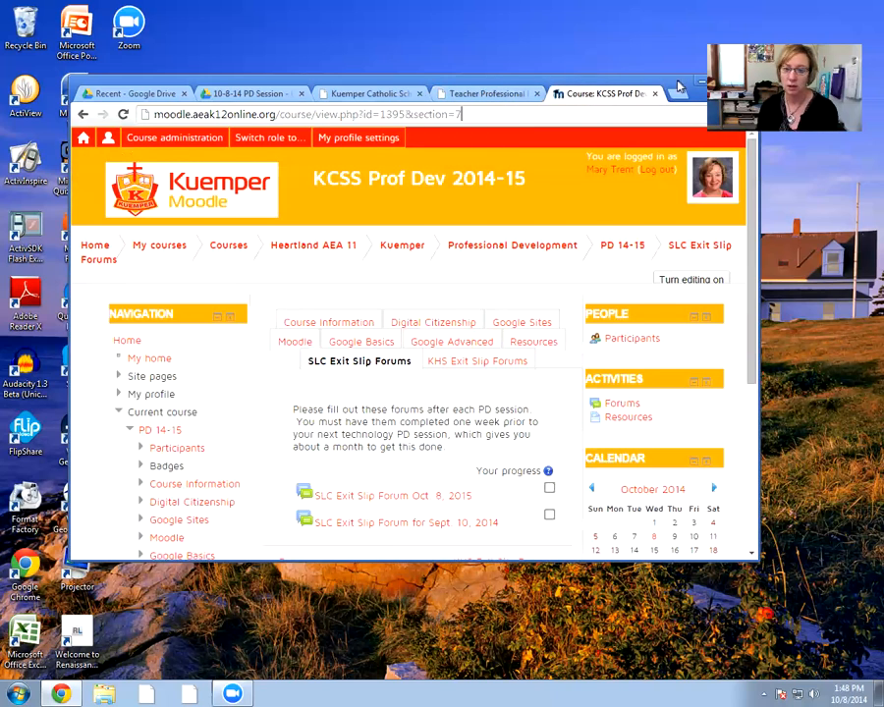
drag(686, 85, 634, 106)
double_click(634, 106)
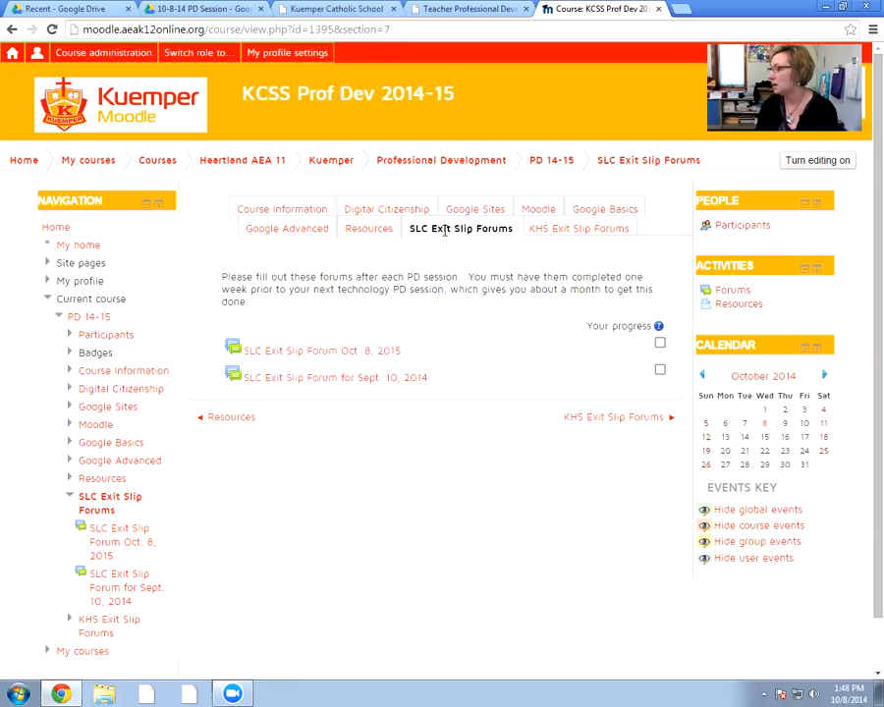
click(350, 357)
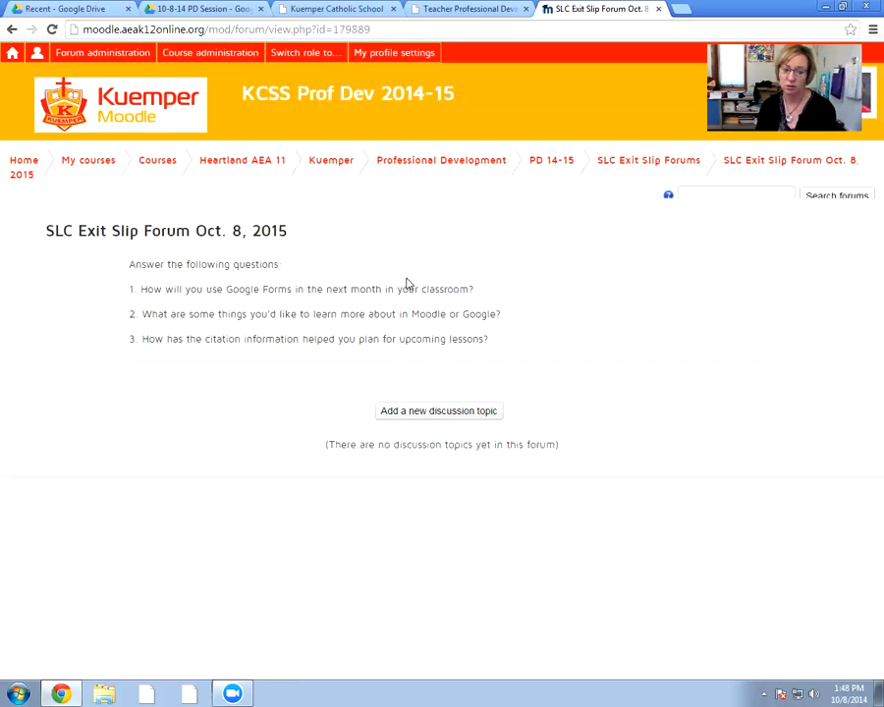
Go back to the PD 14-15 course and look through its Google Basics and Google Advanced sections.
click(564, 166)
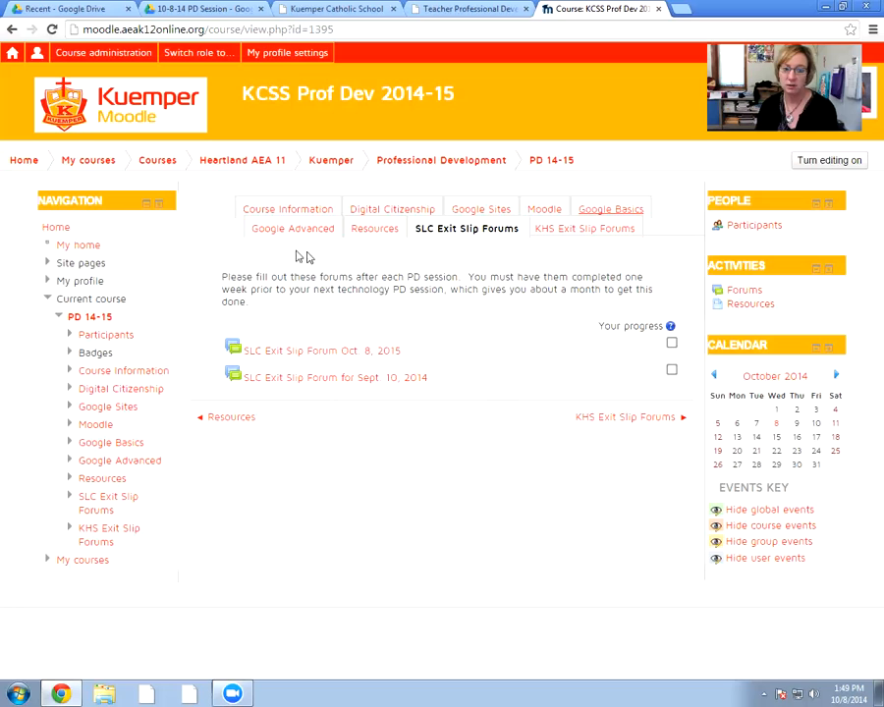
click(589, 209)
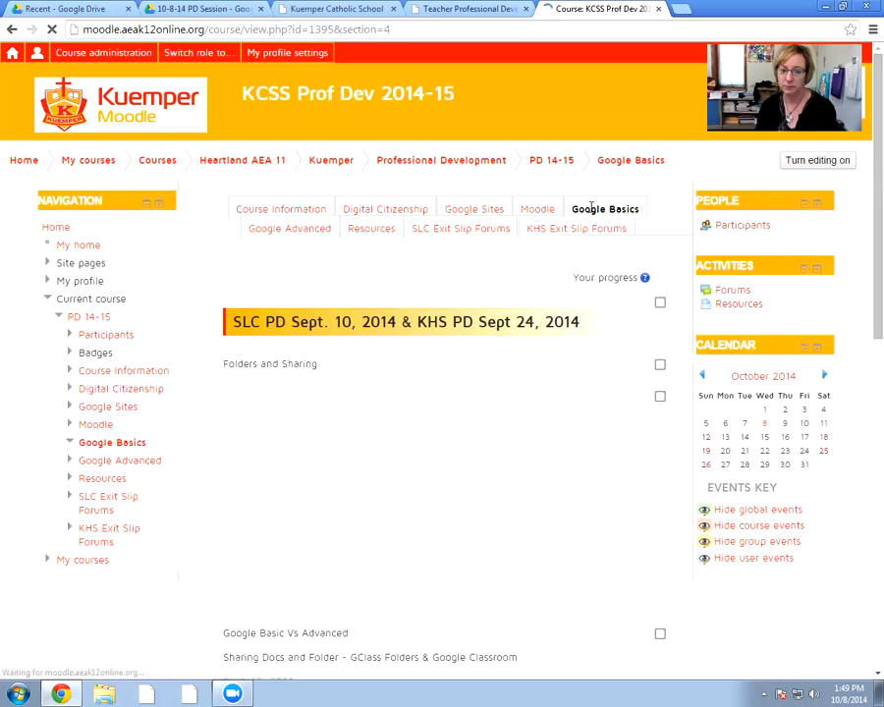
scroll(638, 365, down, 3)
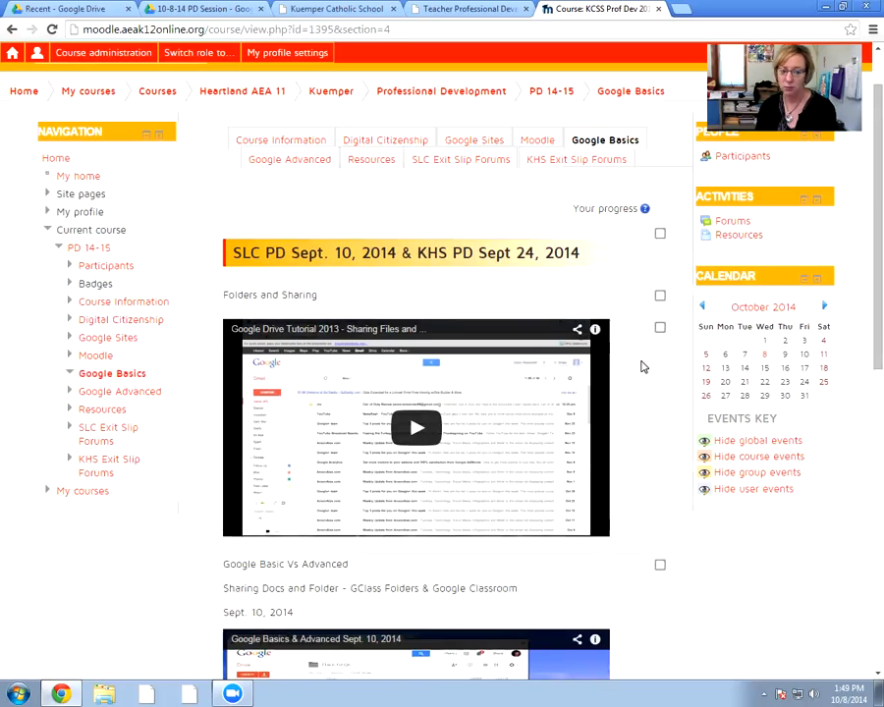
scroll(641, 367, down, 1)
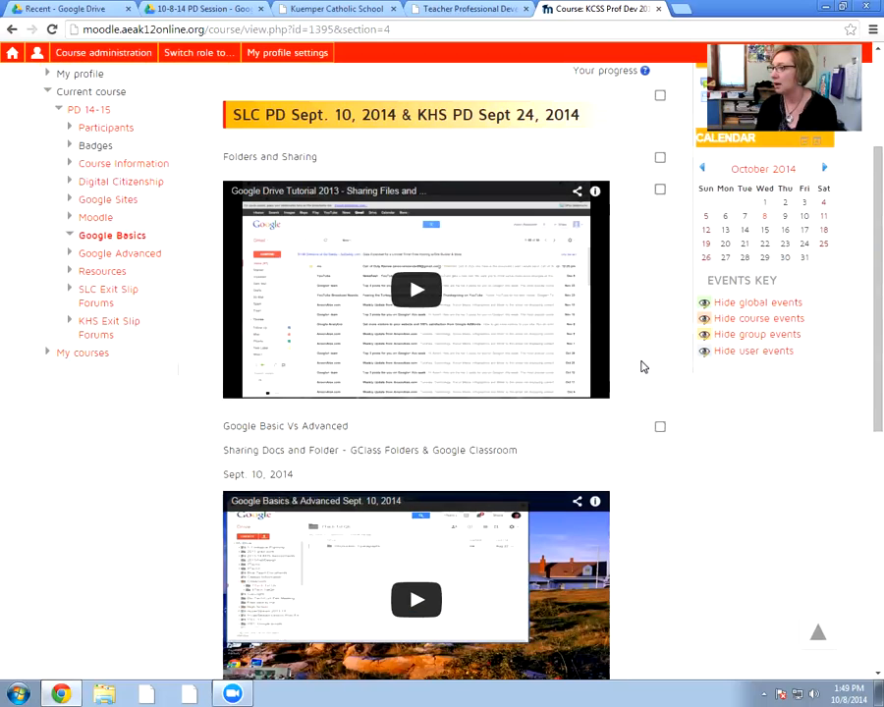
scroll(640, 368, down, 3)
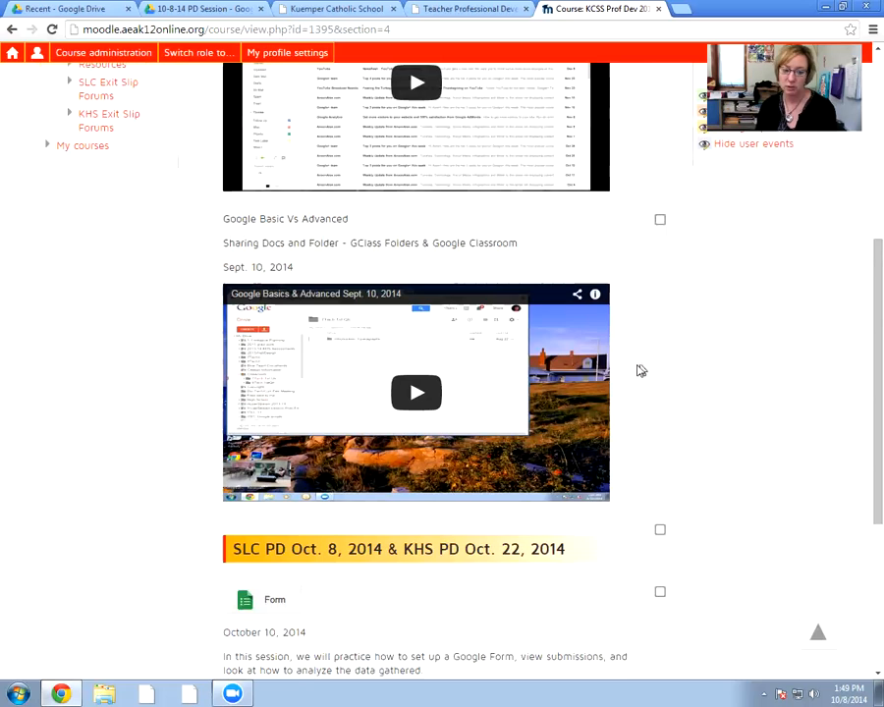
scroll(639, 369, down, 6)
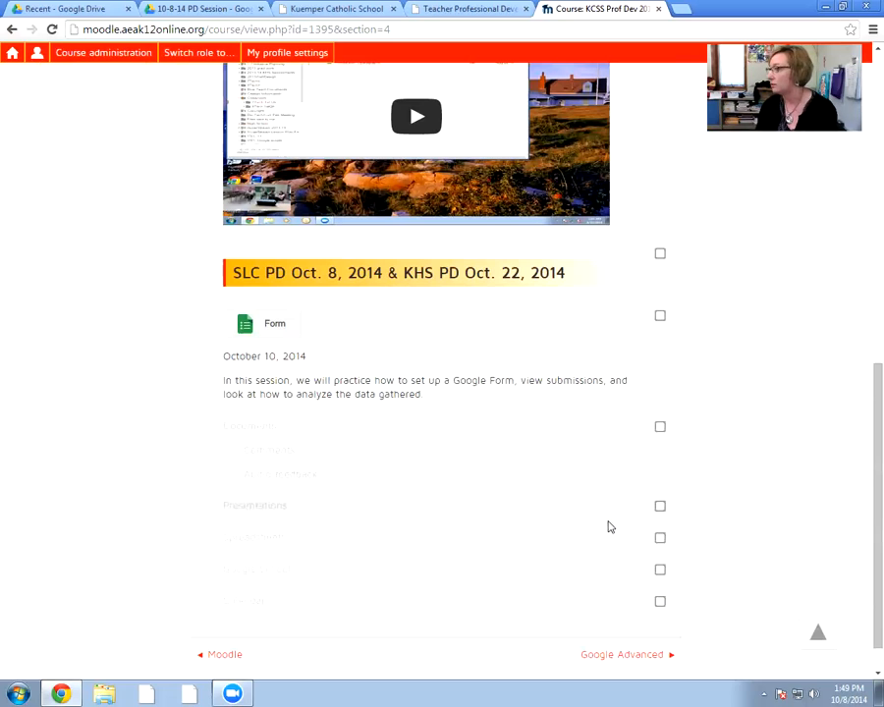
scroll(615, 526, up, 10)
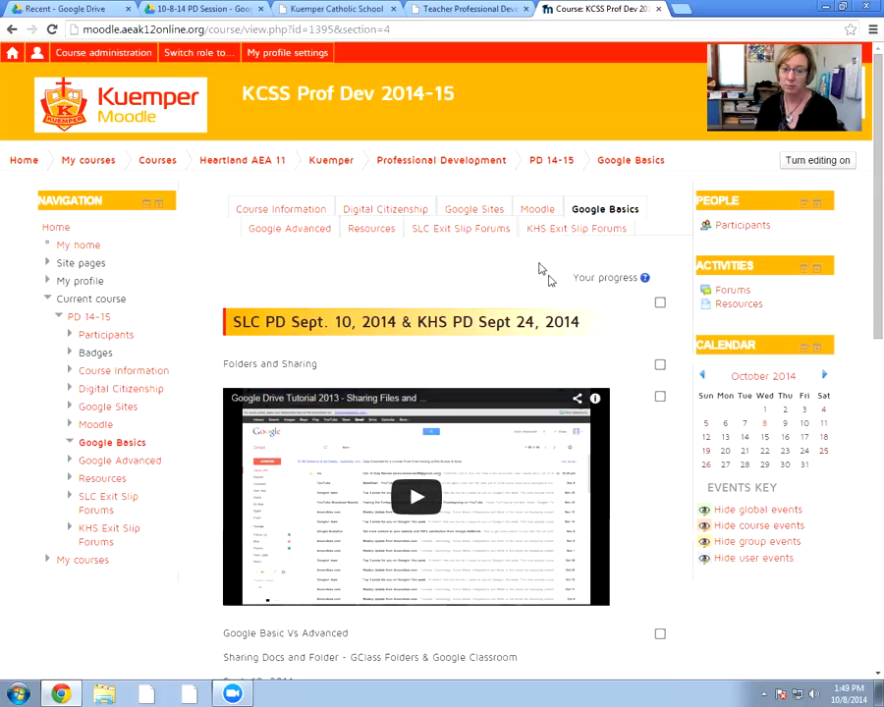
click(291, 229)
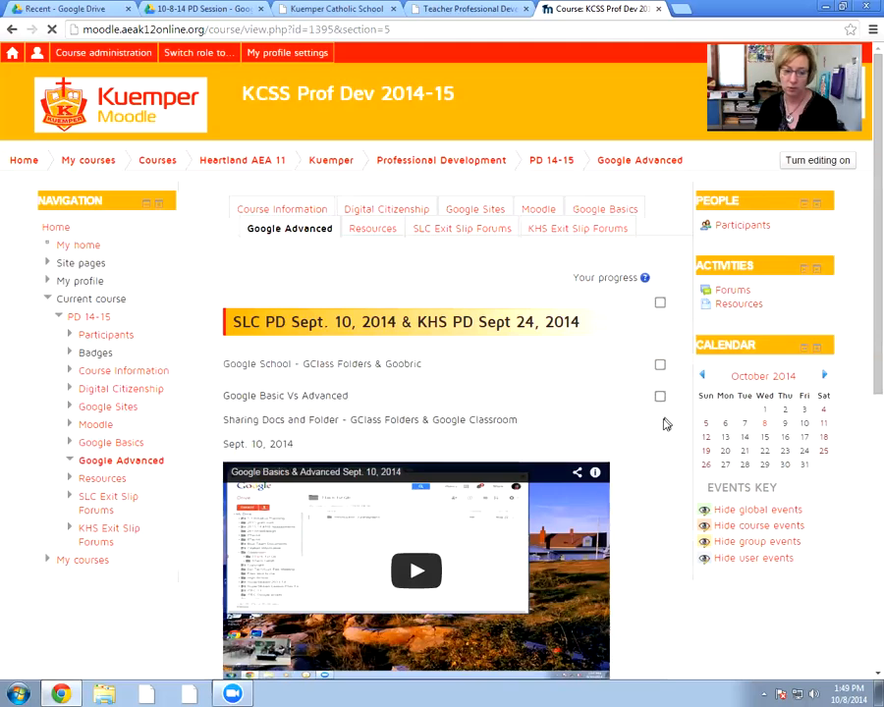
scroll(658, 423, down, 4)
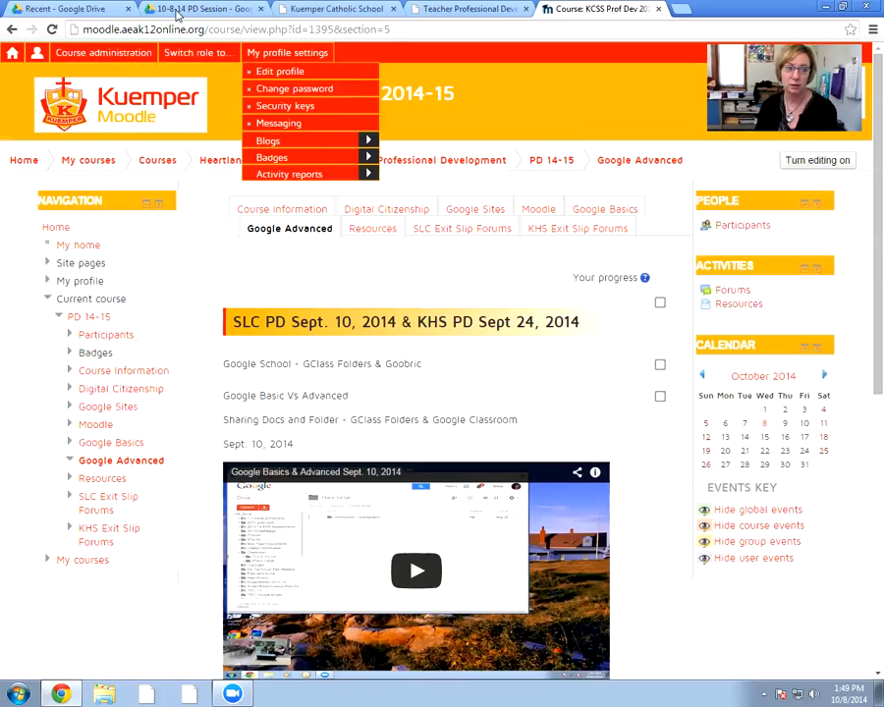
Create a new form from Google Drive and title it "Email Addresses".
click(94, 9)
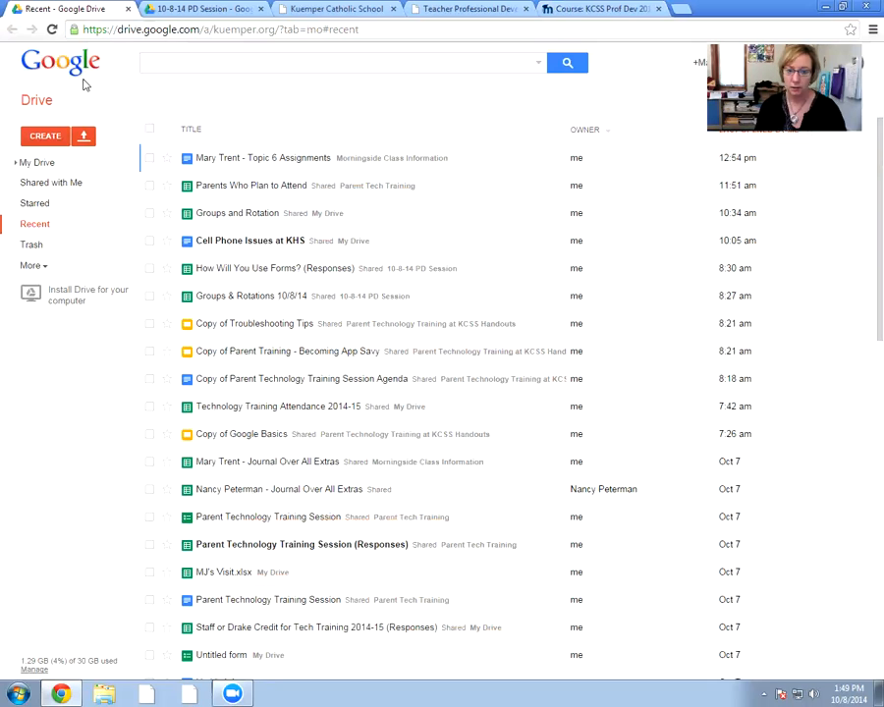
click(44, 139)
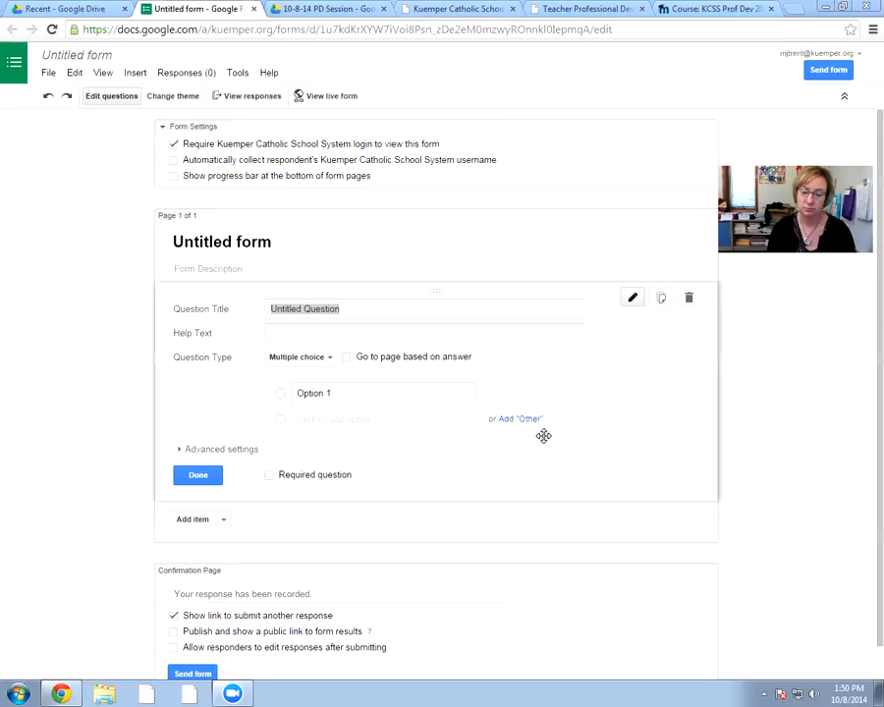
click(271, 246)
drag(279, 238, 136, 233)
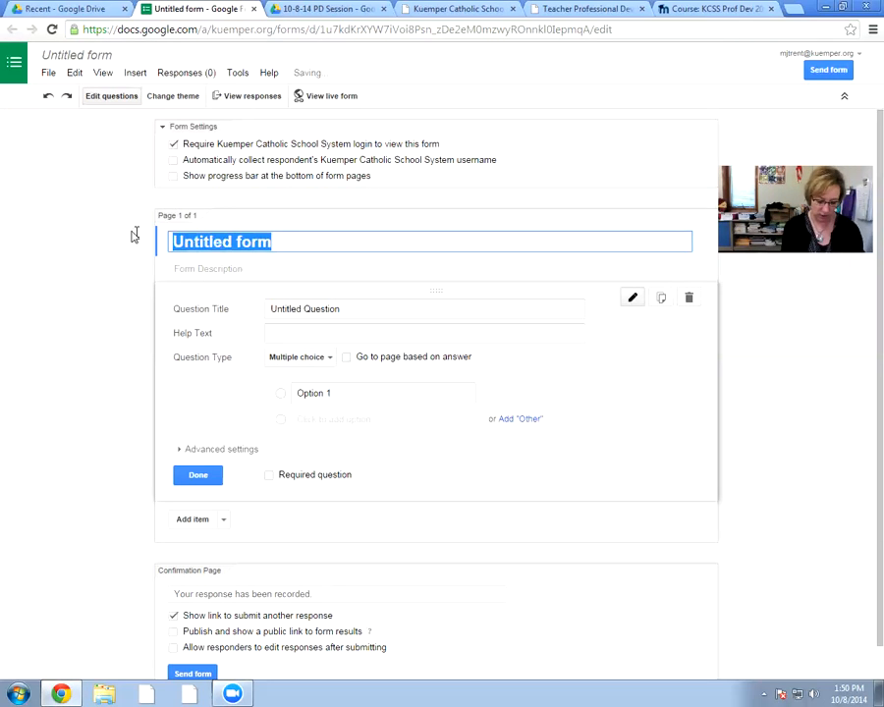
text(Emai)
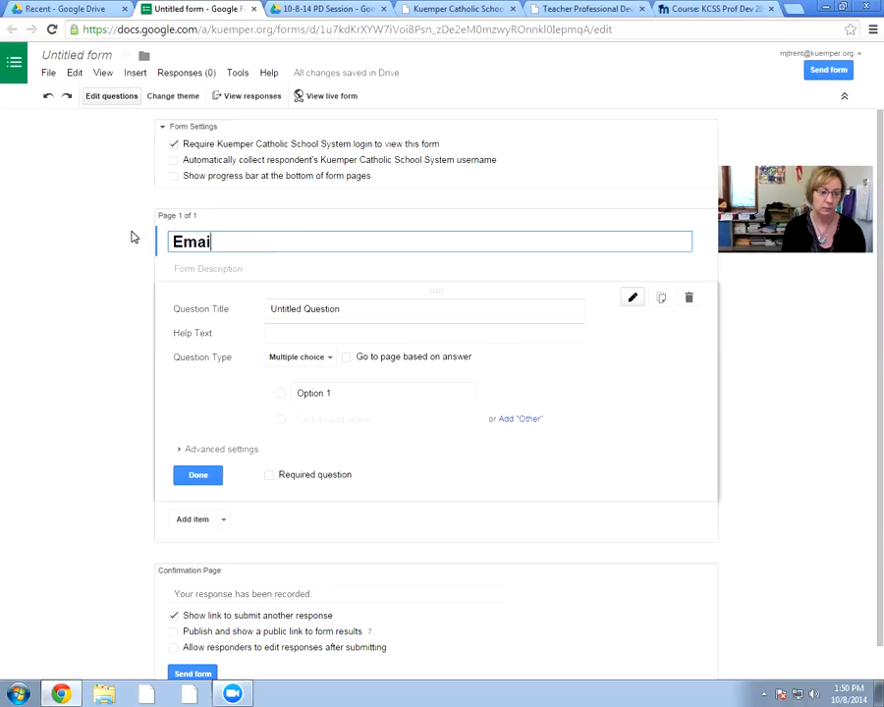
text(l Addre)
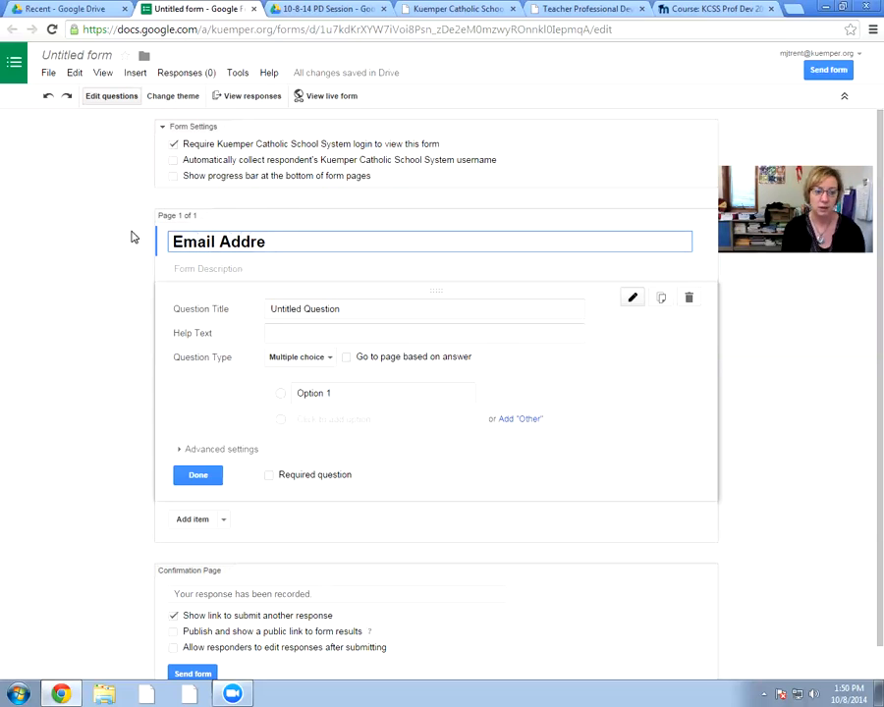
text(sses)
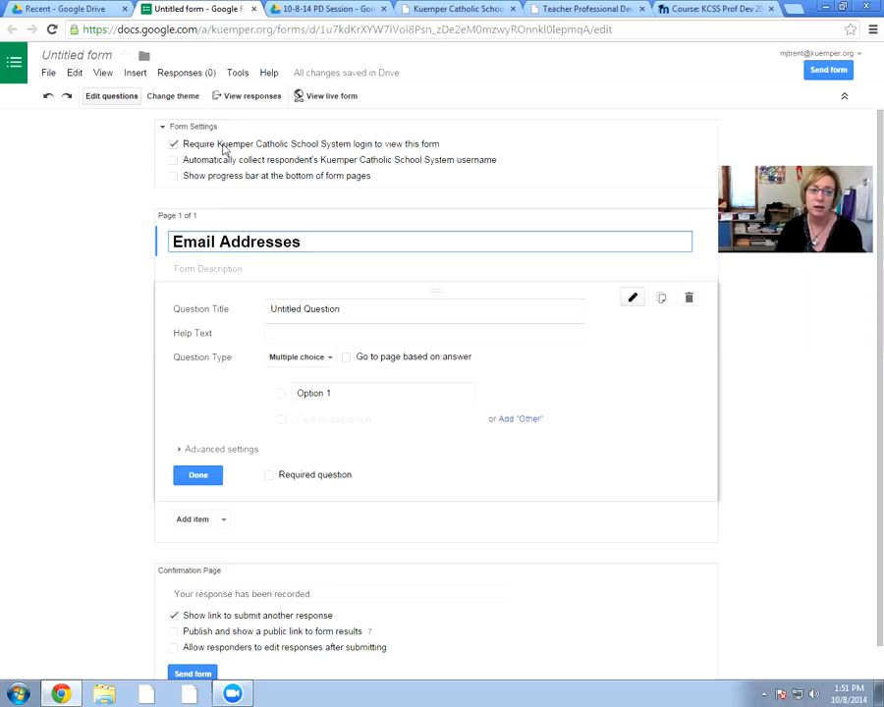
Turn off the Kuemper Catholic School System login requirement for viewing the form and confirm the change.
click(174, 145)
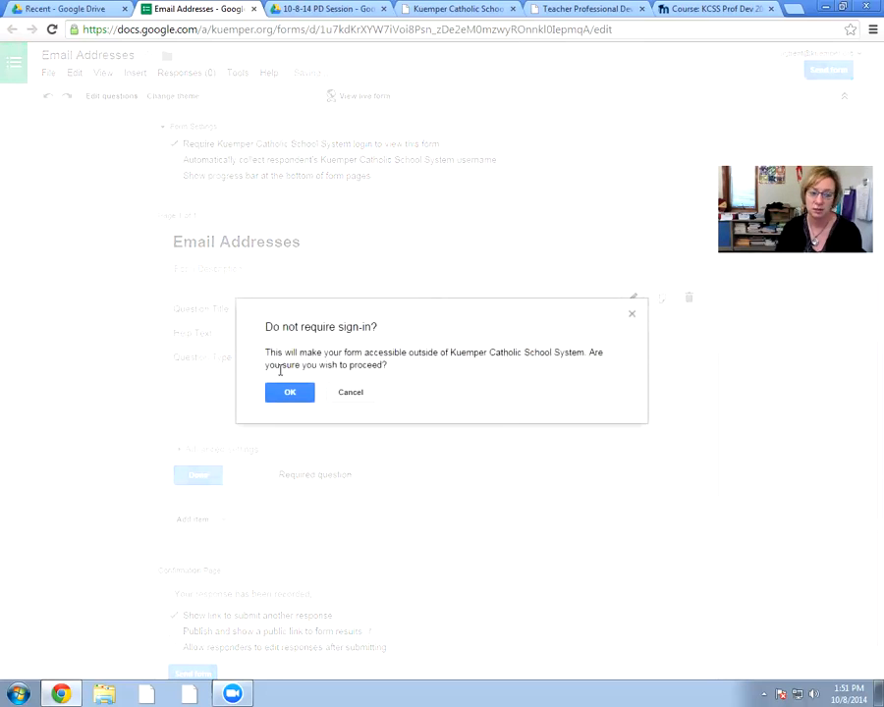
click(289, 394)
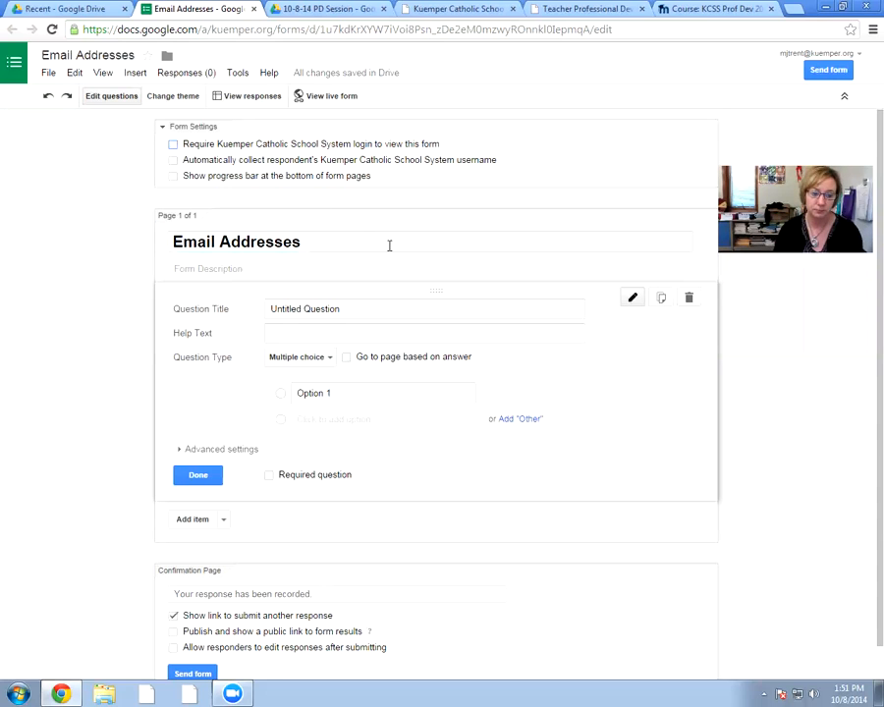
scroll(397, 247, down, 1)
scroll(398, 248, up, 1)
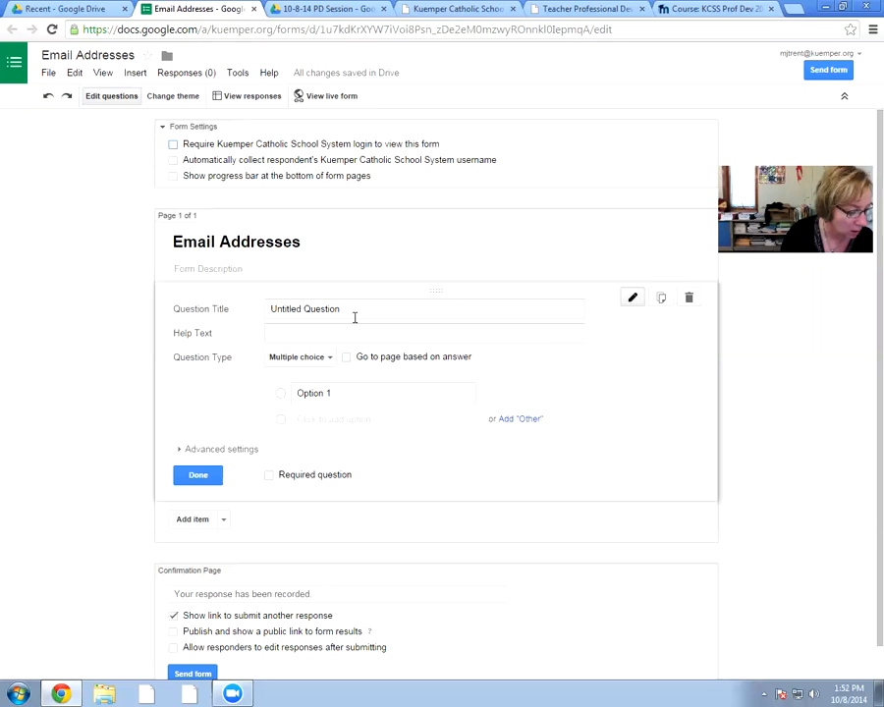
Enter "Directions" as the form description.
scroll(355, 317, down, 1)
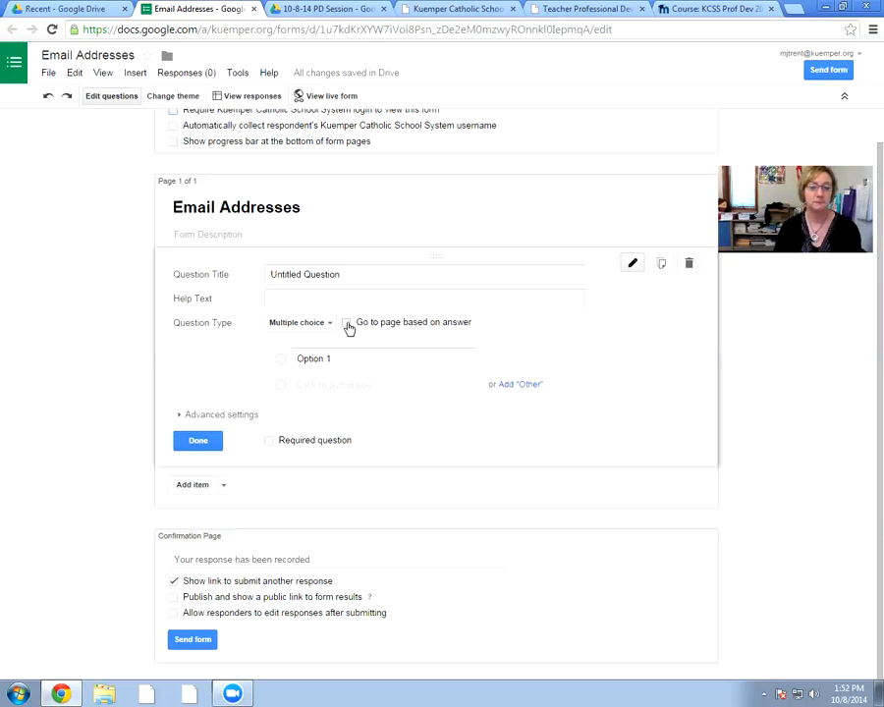
click(347, 274)
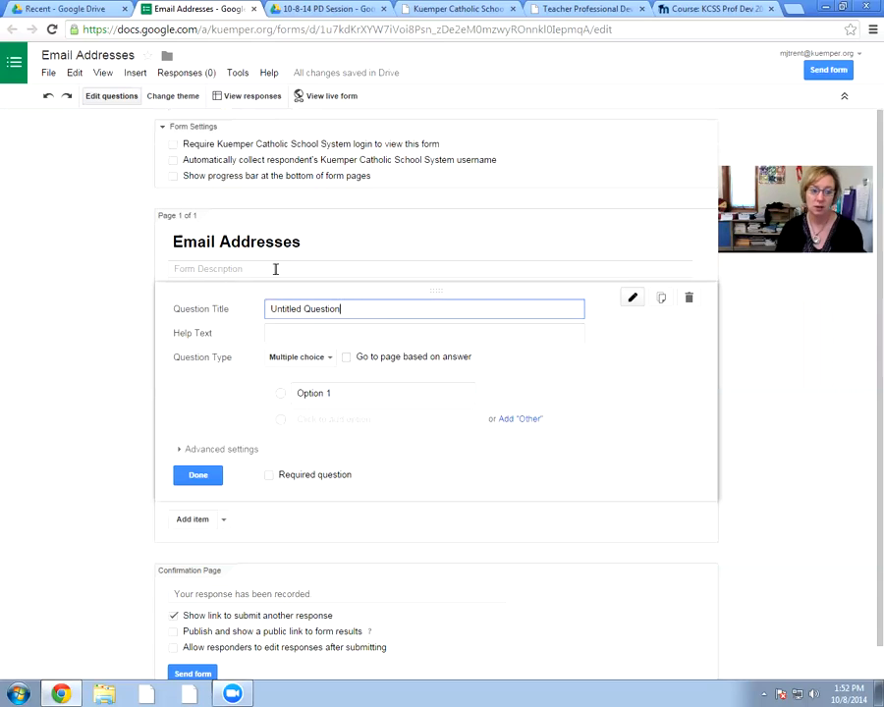
click(231, 268)
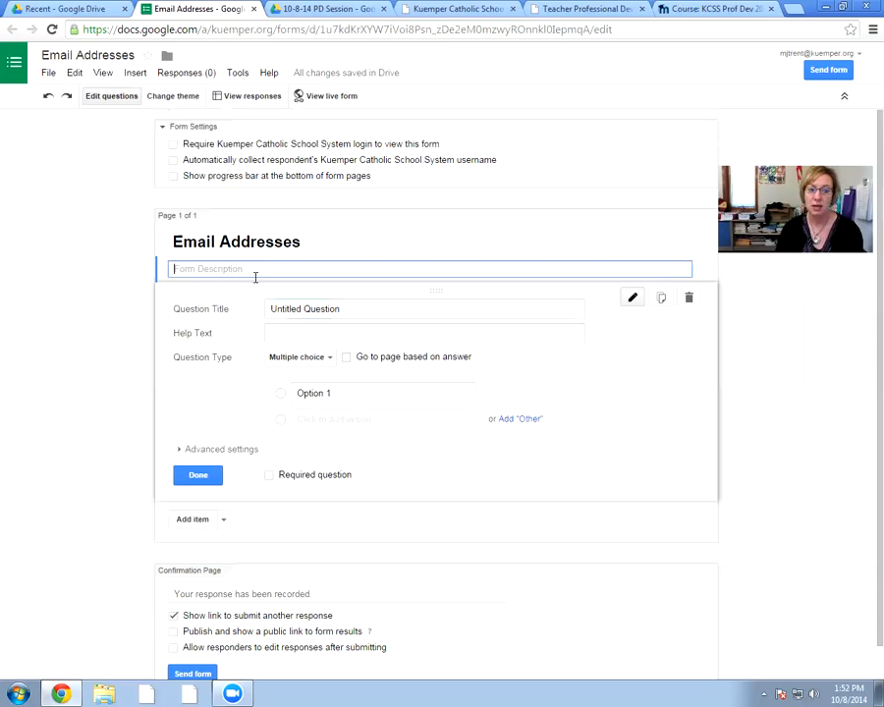
scroll(252, 279, down, 1)
text(Direc)
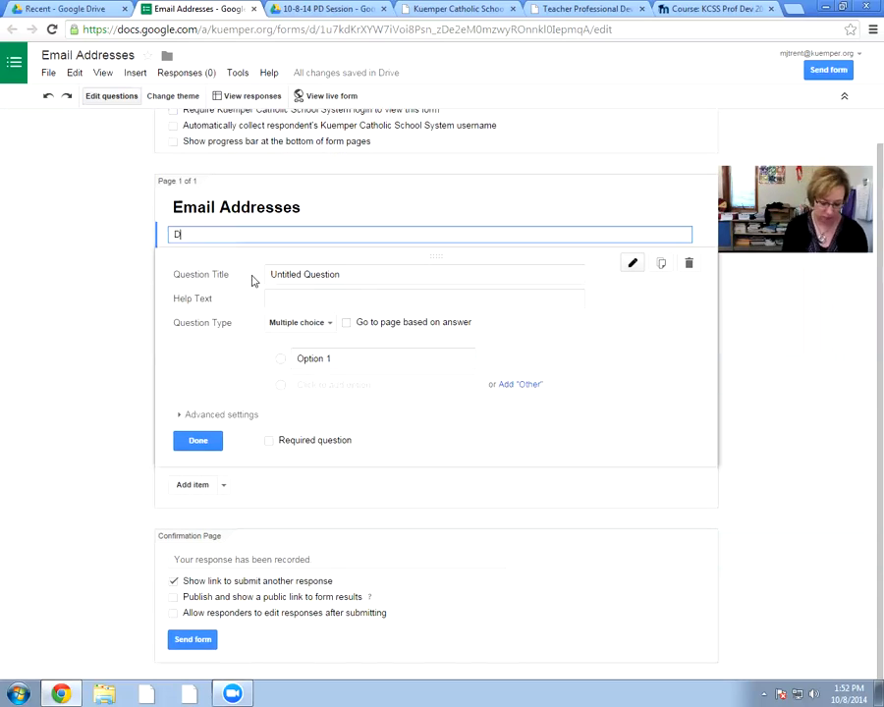
key(BackSpace)
key(BackSpace)
text(ections)
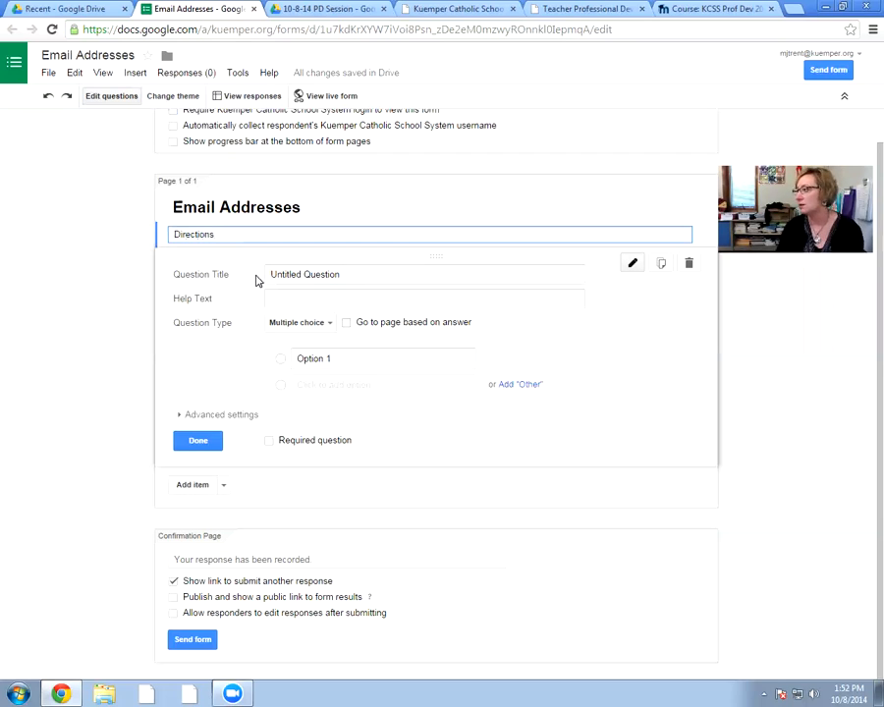
Replace the first question's placeholder title with "Name:".
click(350, 274)
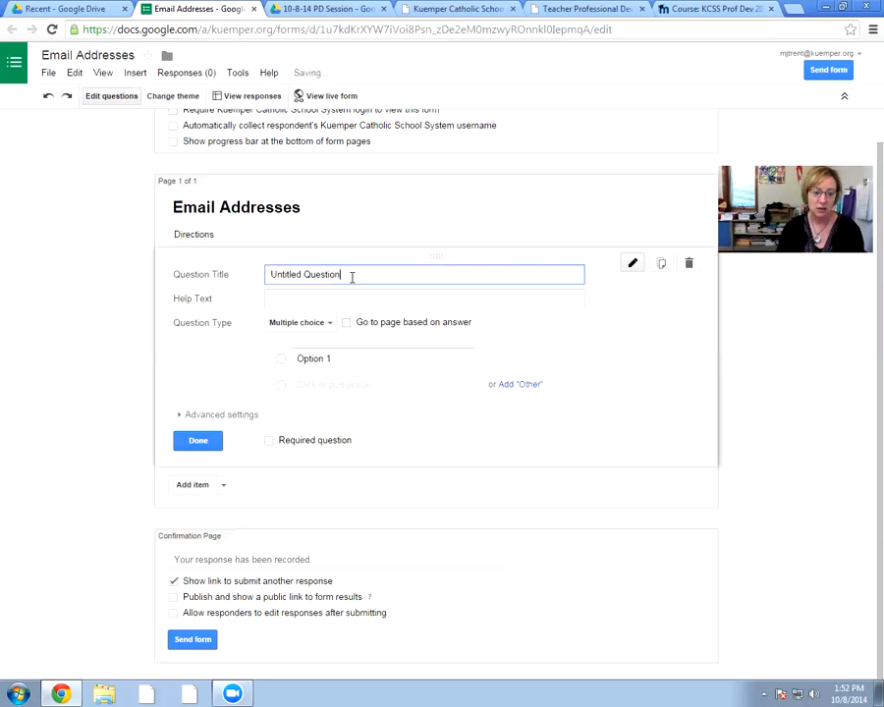
key(BackSpace)
key(BackSpace)
key(BackSpace)
key(BackSpace)
key(BackSpace)
key(BackSpace)
key(BackSpace)
key(BackSpace)
key(BackSpace)
key(BackSpace)
key(BackSpace)
key(BackSpace)
key(BackSpace)
key(BackSpace)
key(BackSpace)
key(BackSpace)
key(BackSpace)
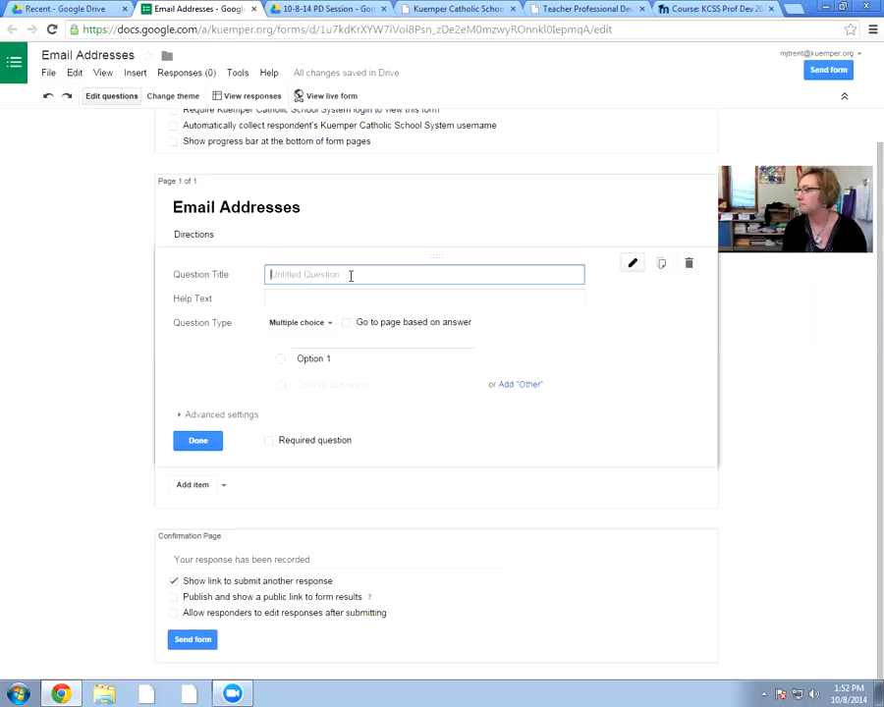
text(Na)
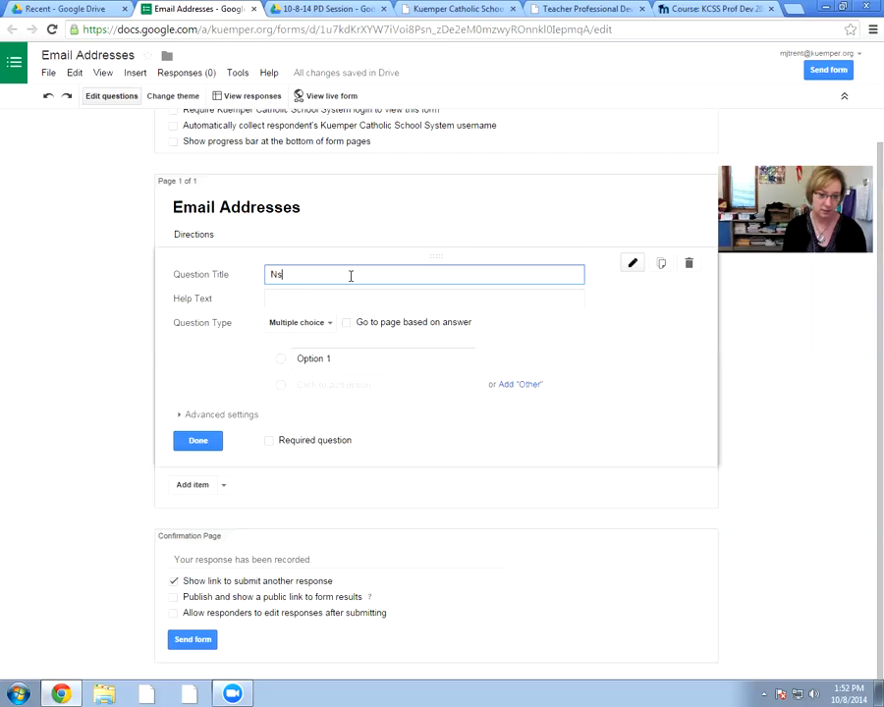
text(me:)
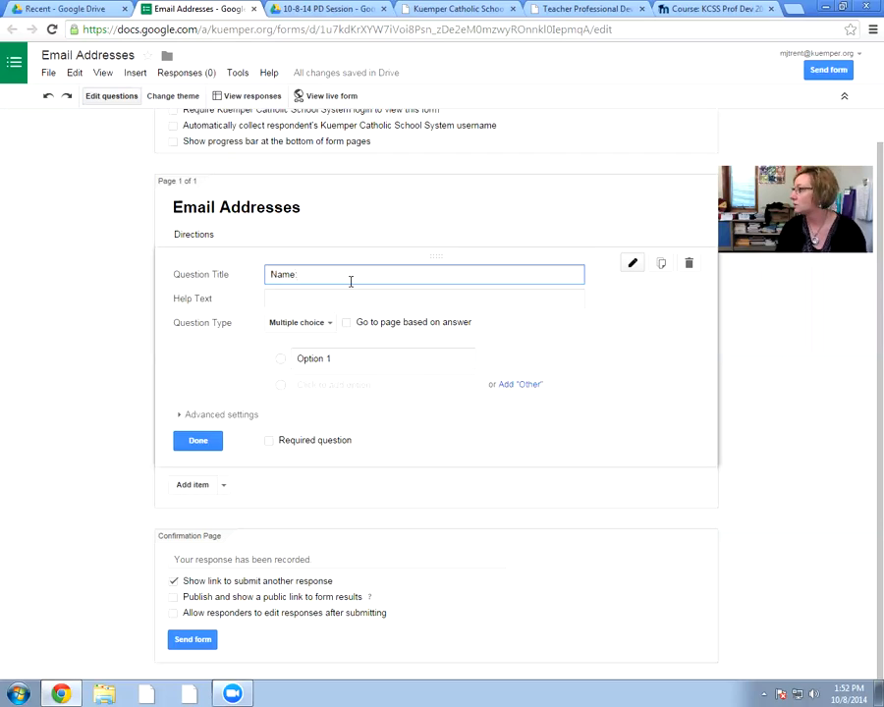
Review the available question types, set the Name question to Text, and save it as a required question.
click(319, 330)
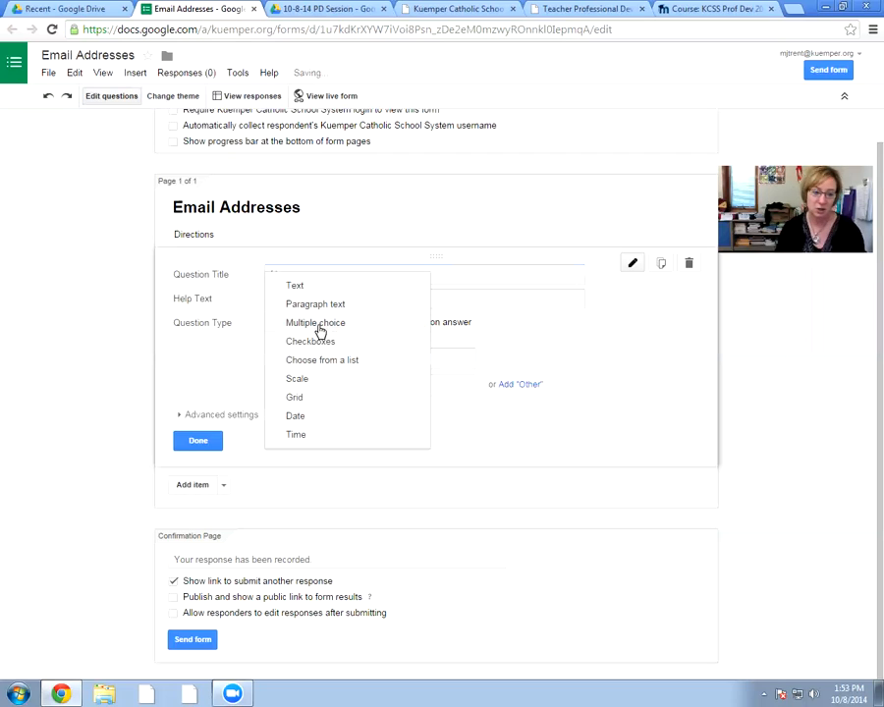
click(360, 316)
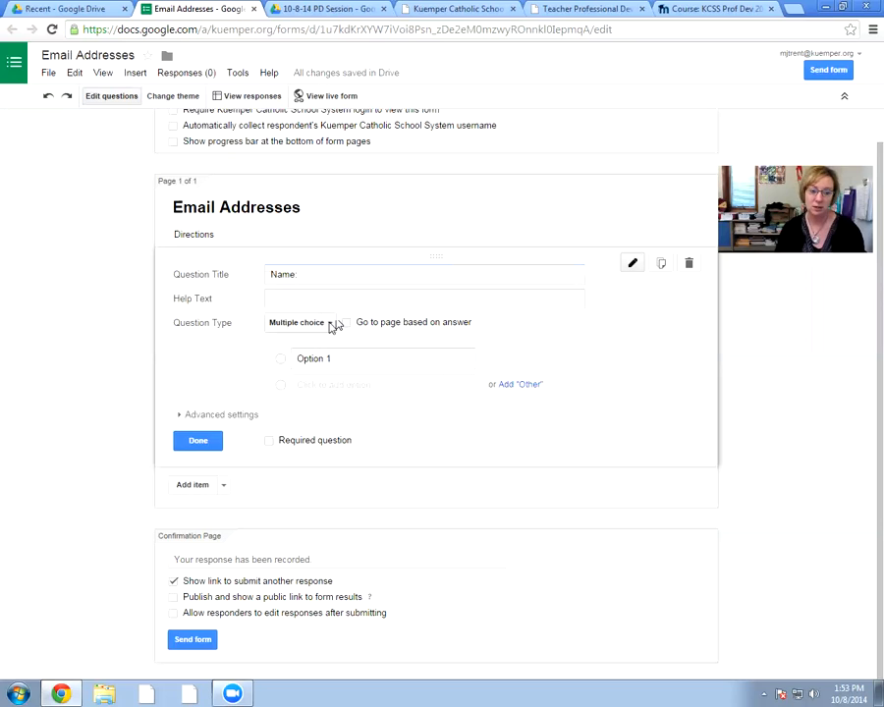
click(334, 326)
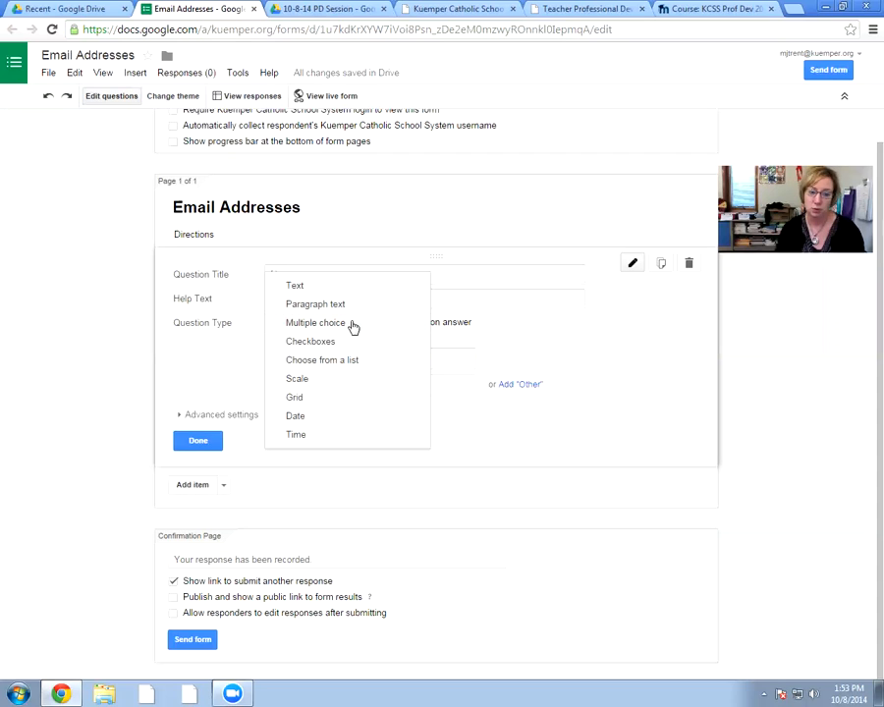
click(552, 338)
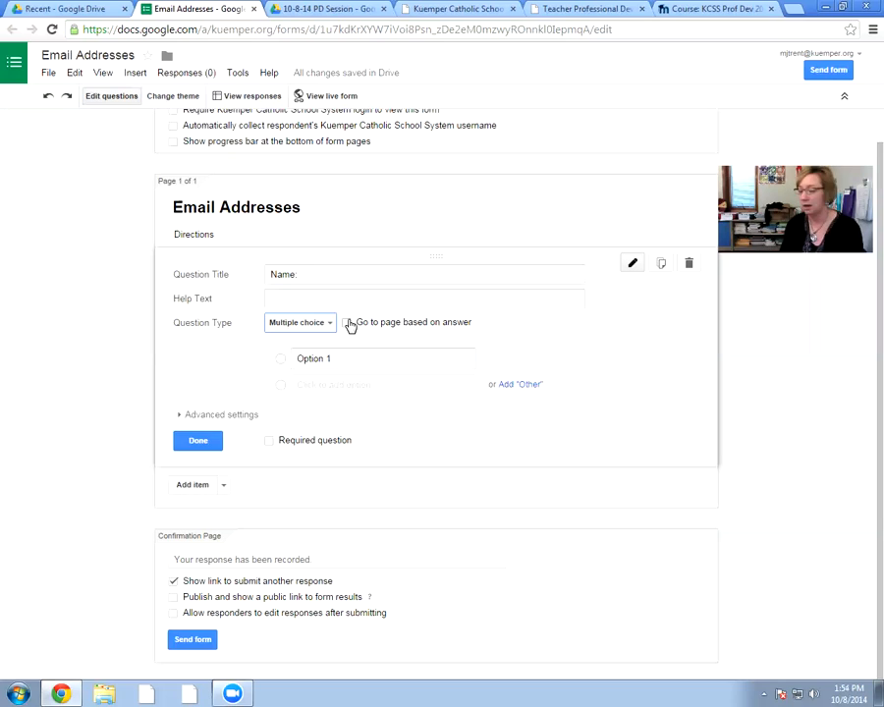
click(313, 322)
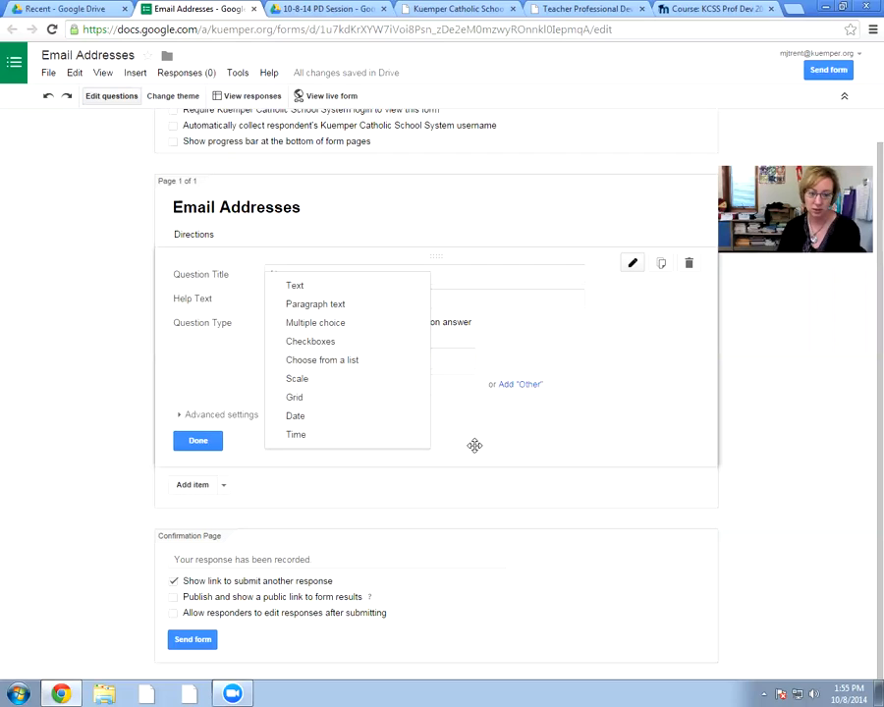
click(305, 287)
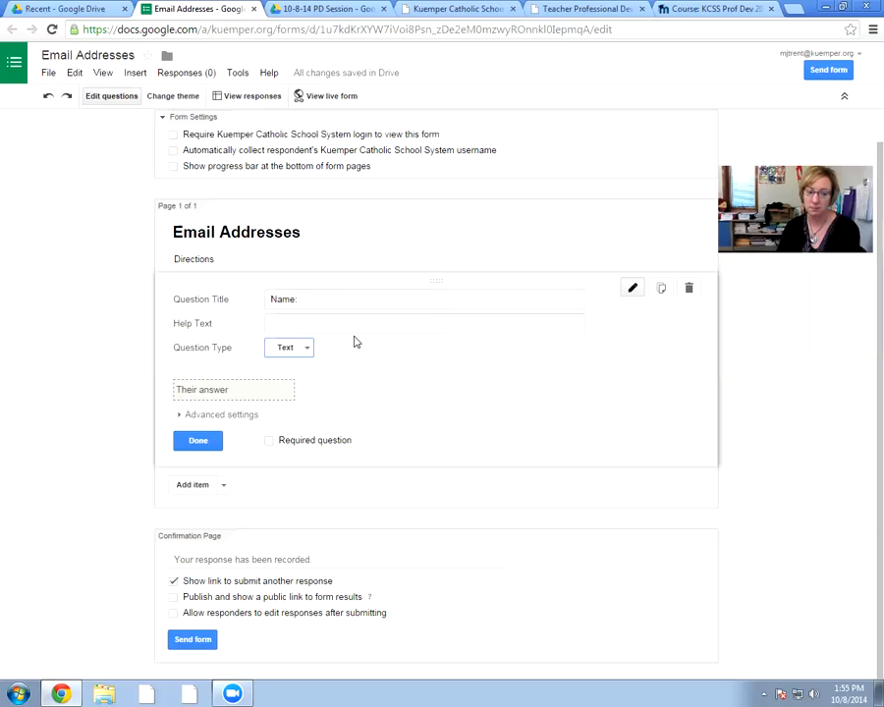
click(271, 442)
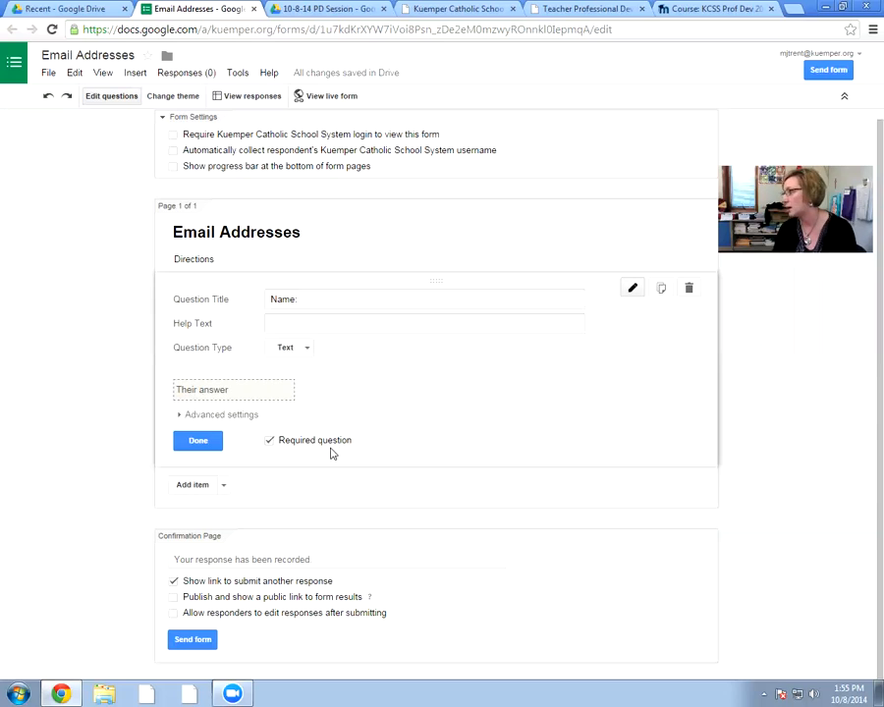
click(199, 442)
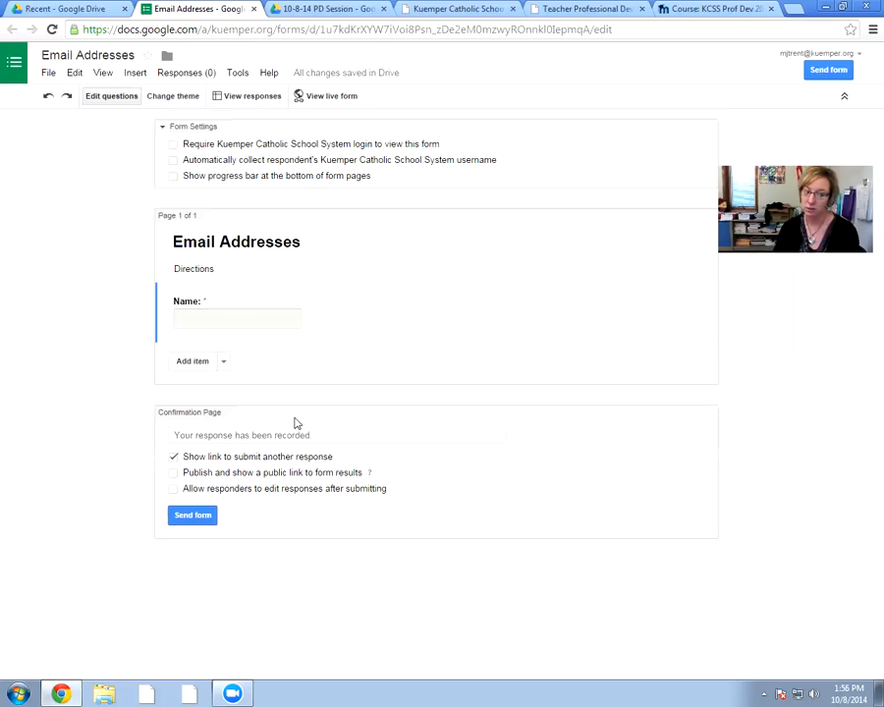
Add a required Text question titled "What is your email address?" below the Name question.
click(225, 362)
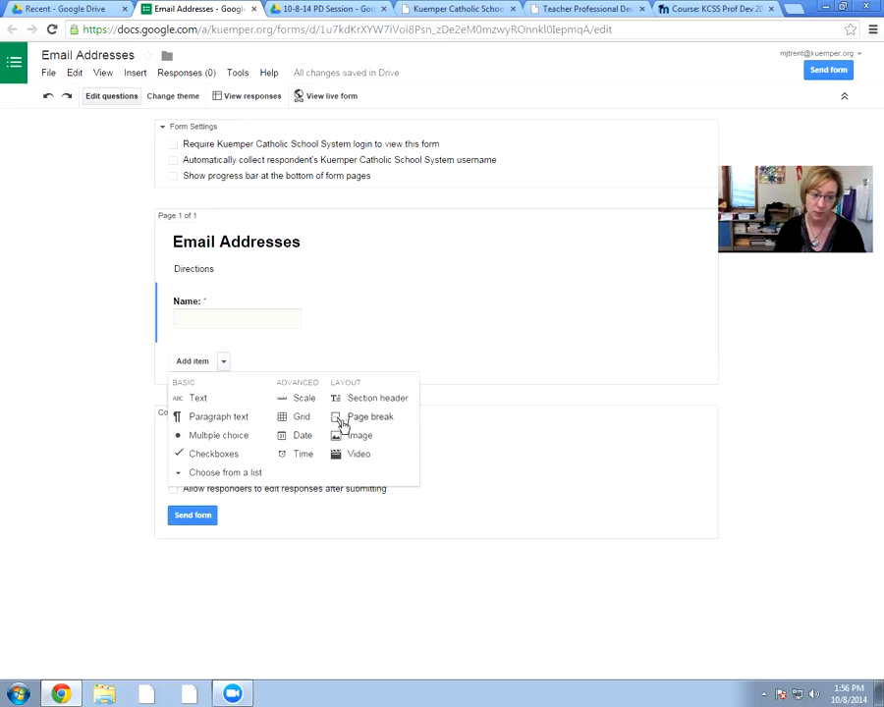
click(200, 403)
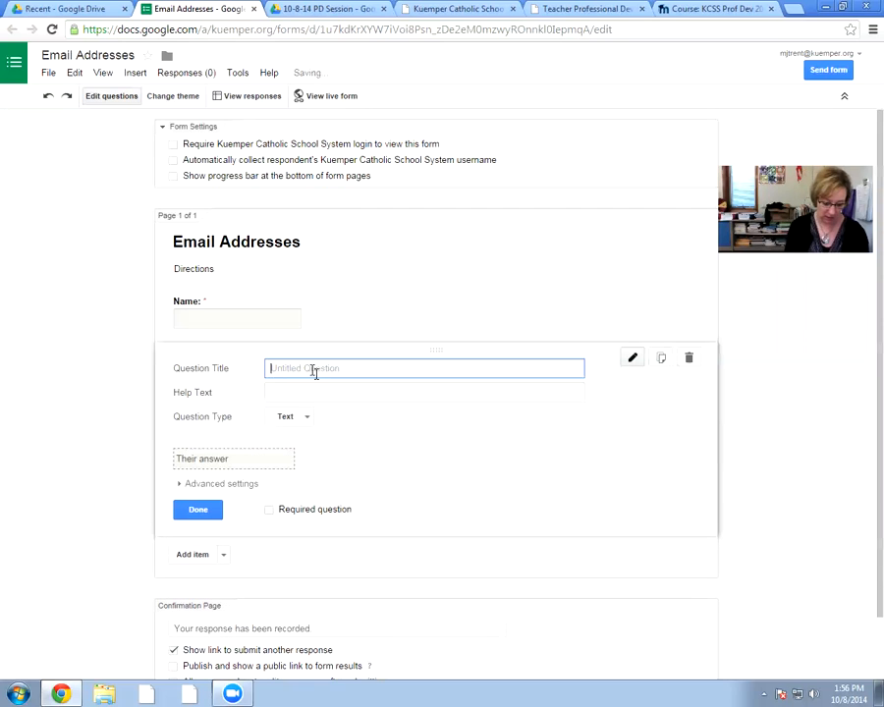
text(What is your email address?)
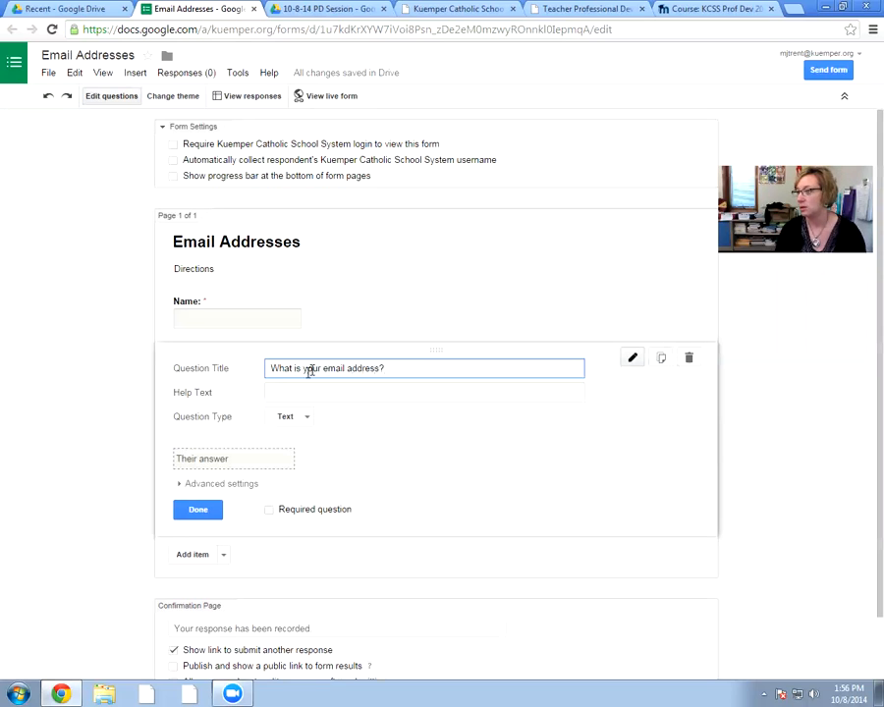
click(270, 511)
click(269, 510)
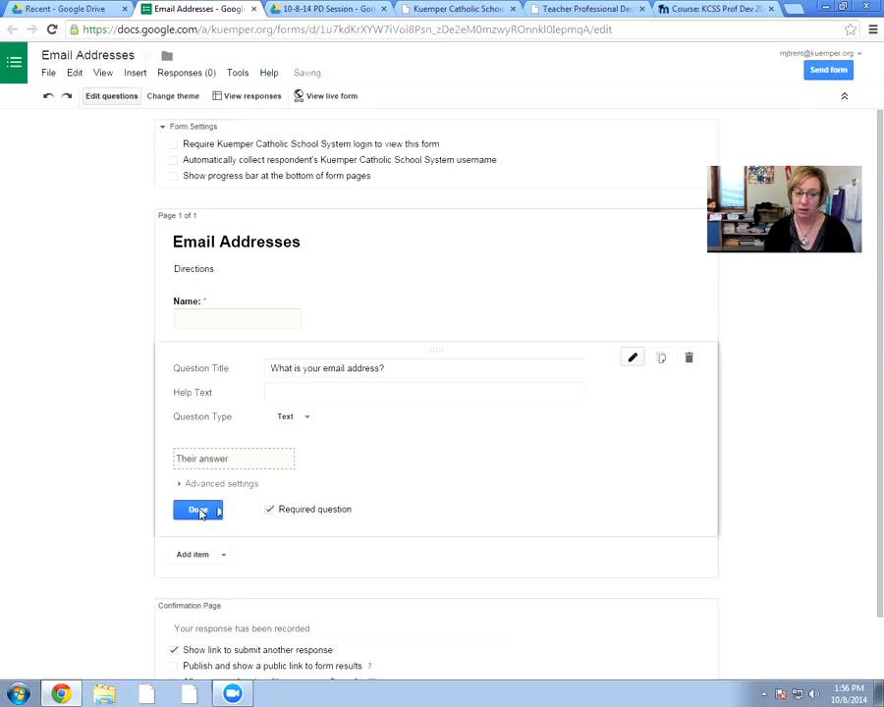
click(211, 509)
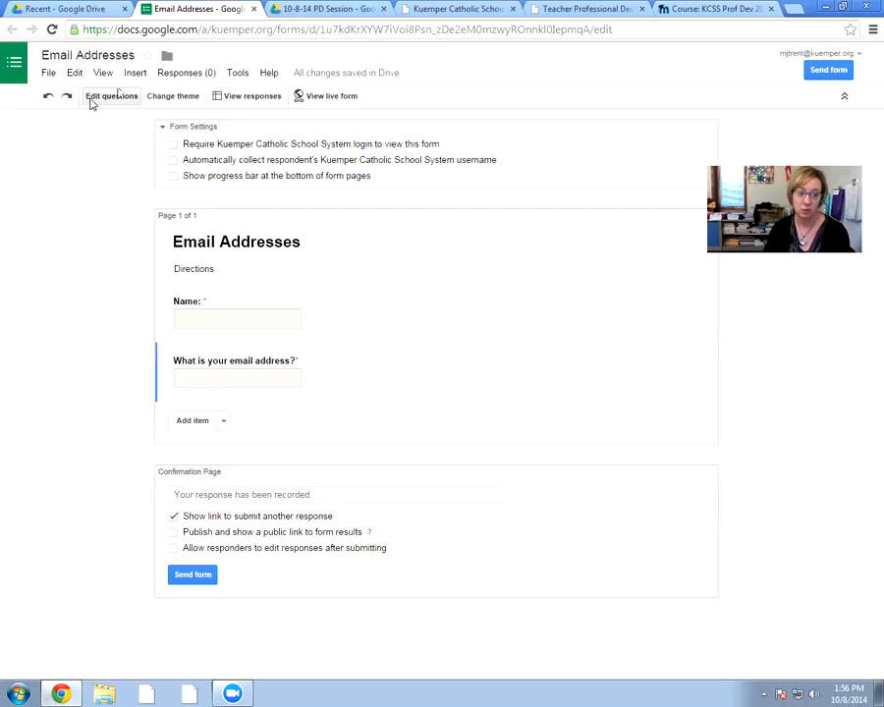
Try the Simple Pink and Science Lab themes on the form and settle on Simple Blue.
click(172, 98)
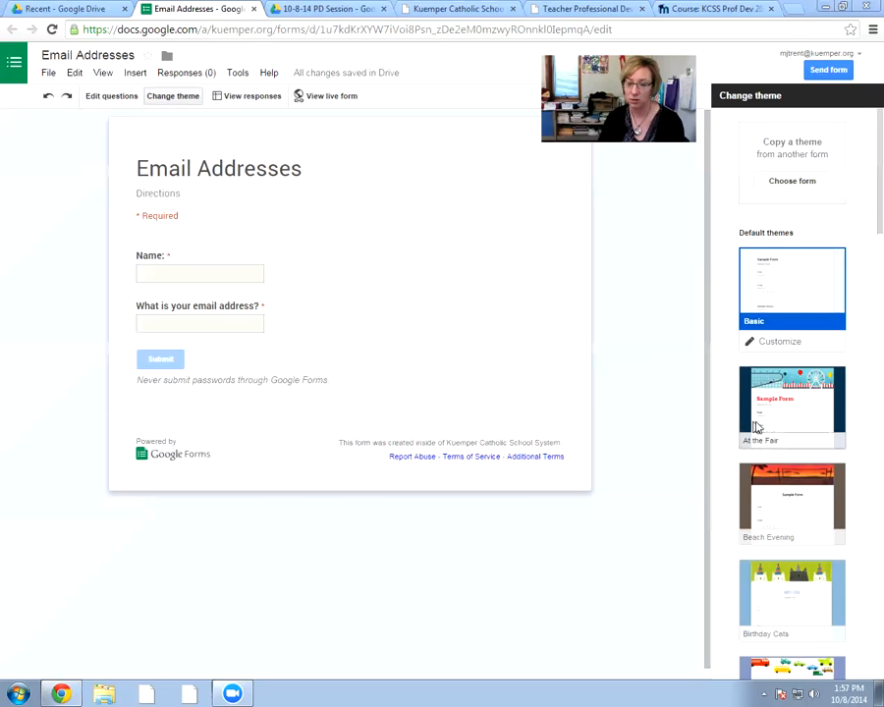
drag(862, 212, 862, 567)
click(782, 466)
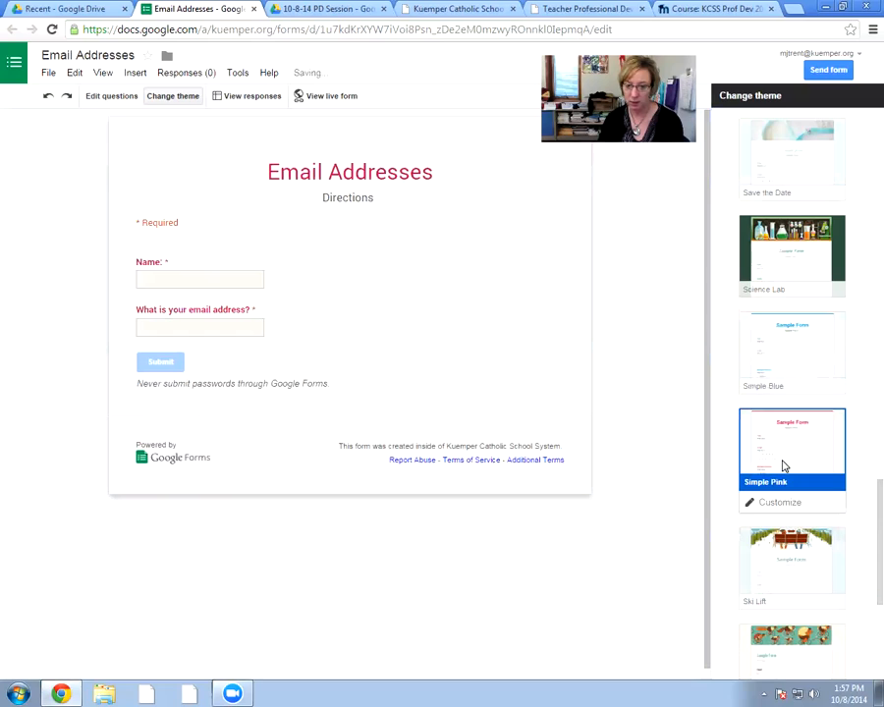
click(800, 358)
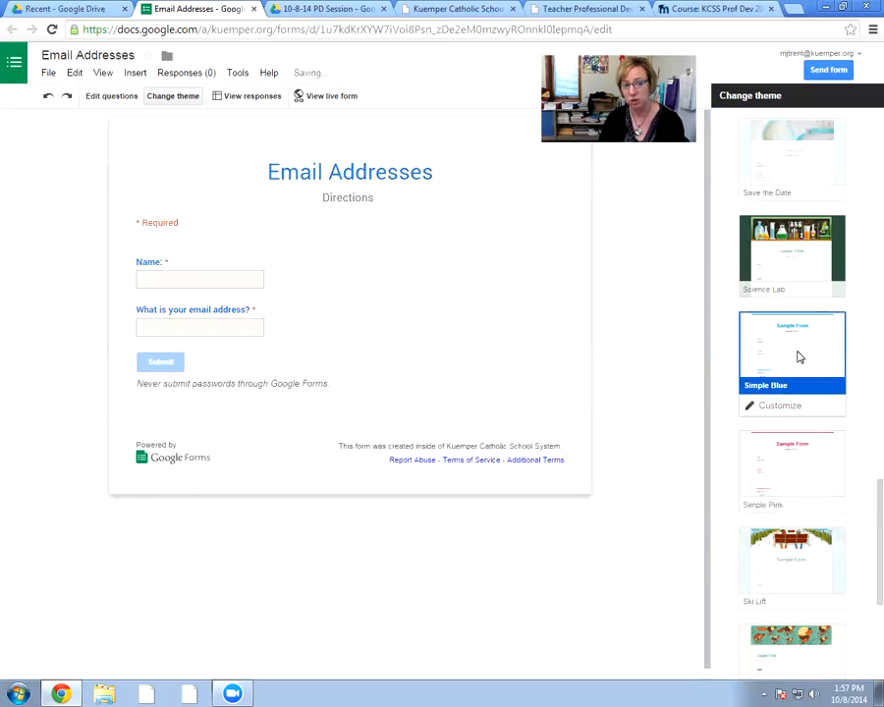
click(808, 257)
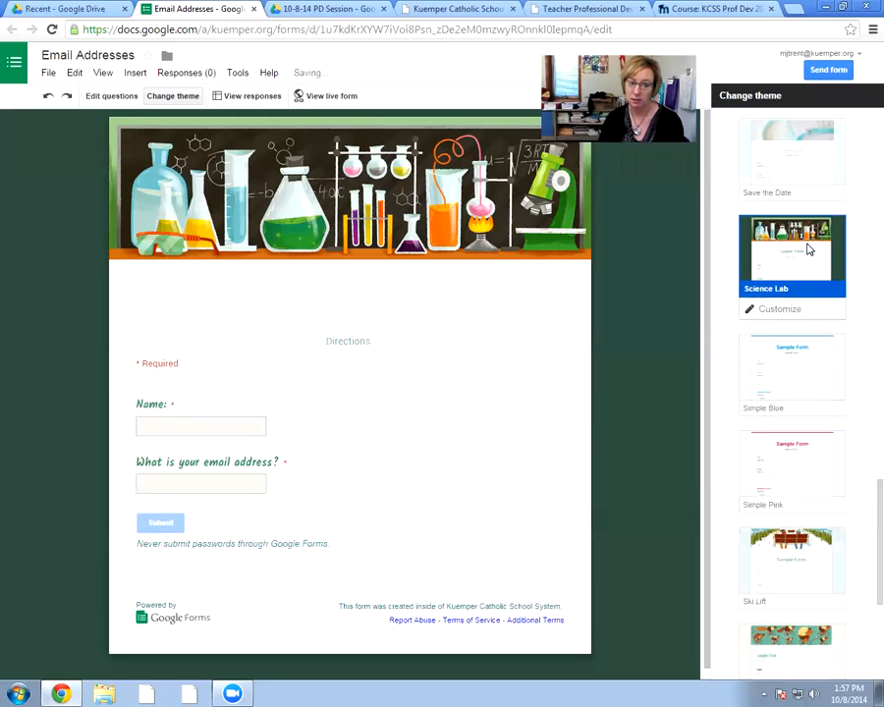
click(798, 361)
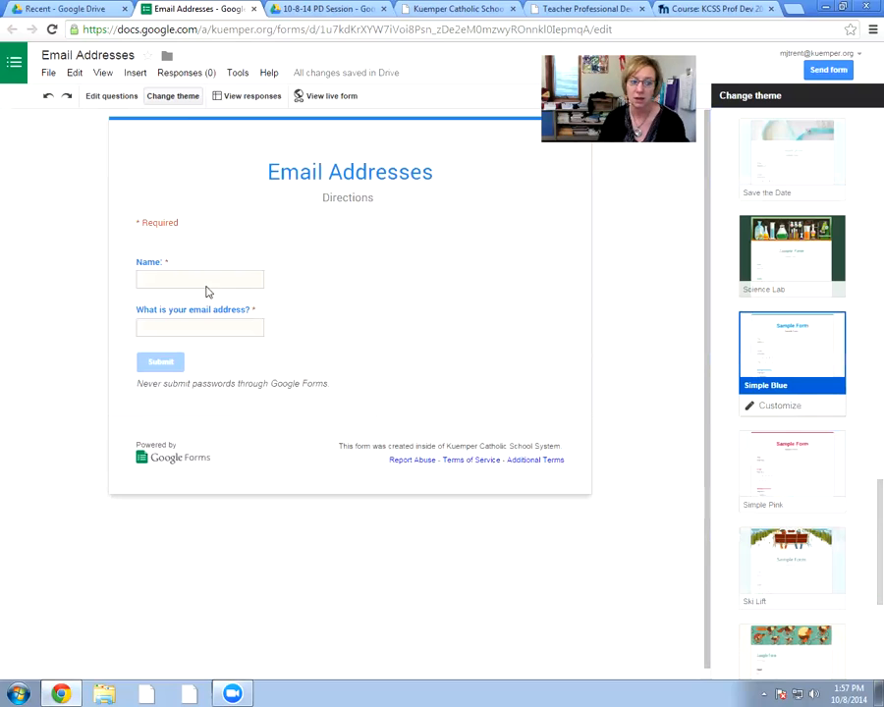
Return to the form's questions and open the Name question for editing.
click(110, 99)
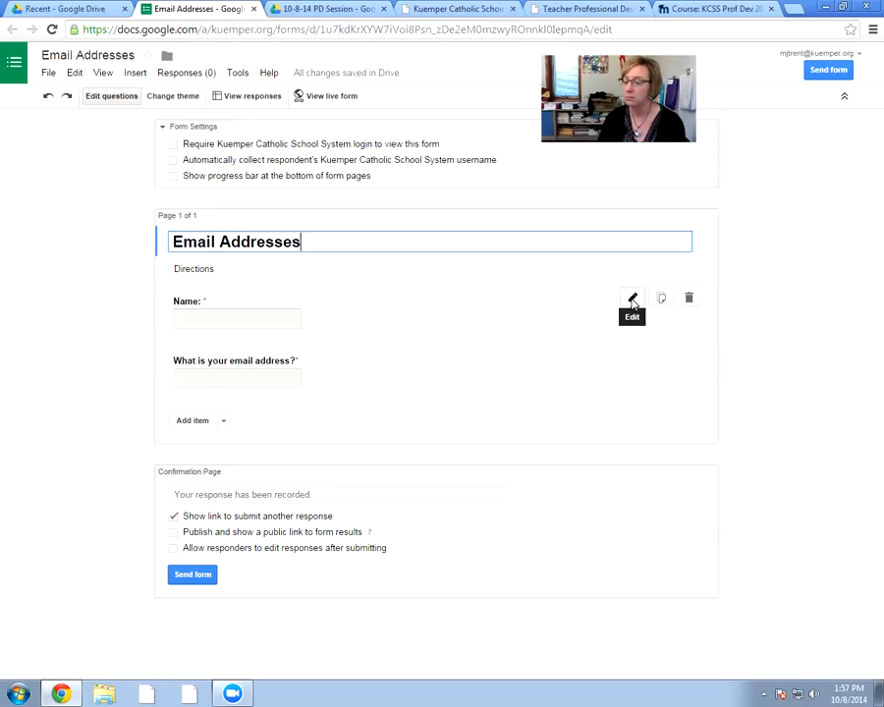
click(632, 299)
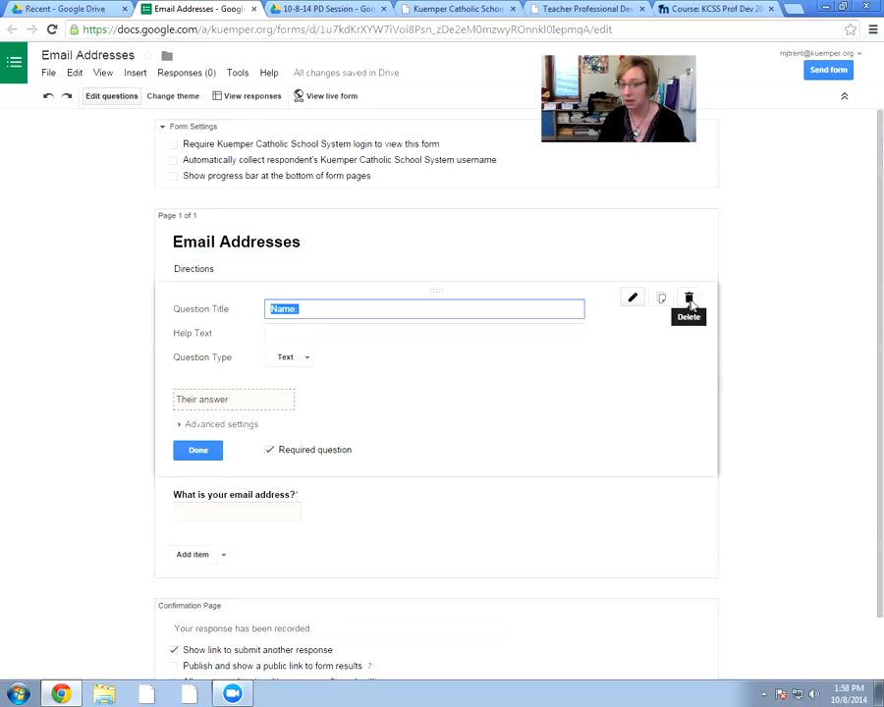
click(756, 312)
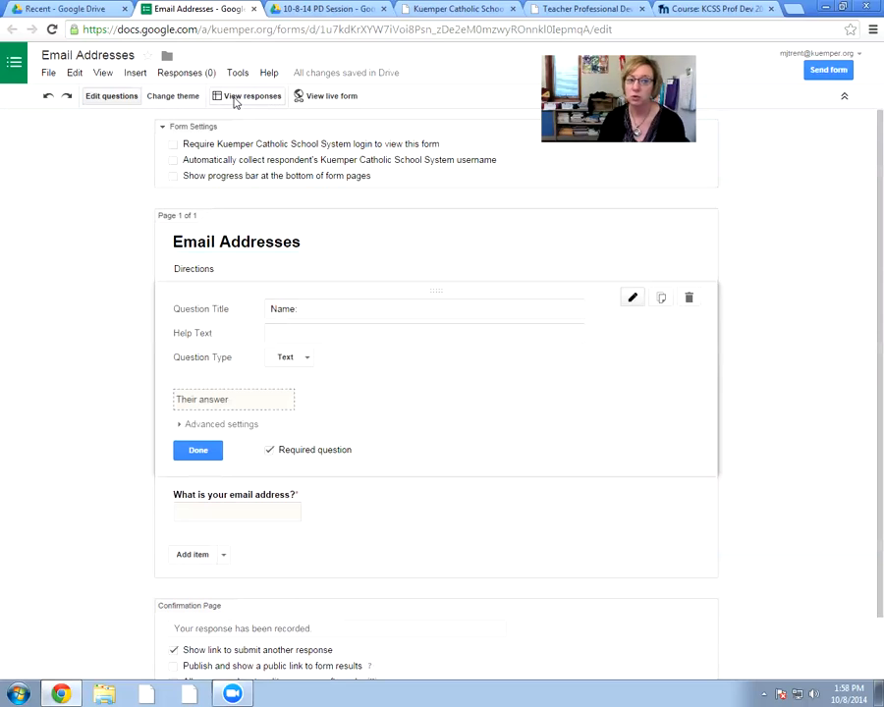
View the live form, copy its web address, and reopen the form for editing.
click(331, 101)
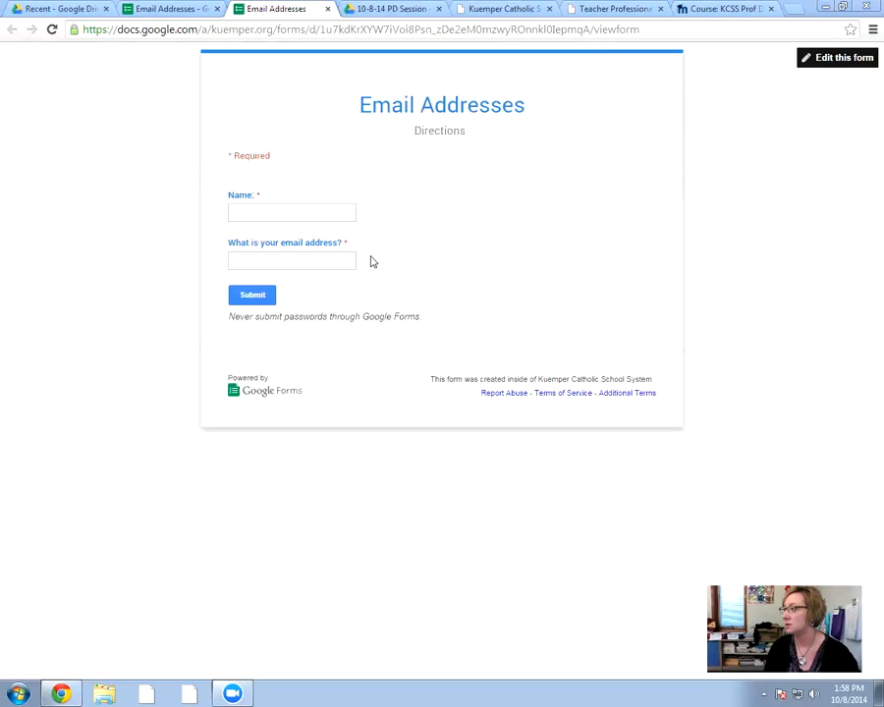
click(388, 31)
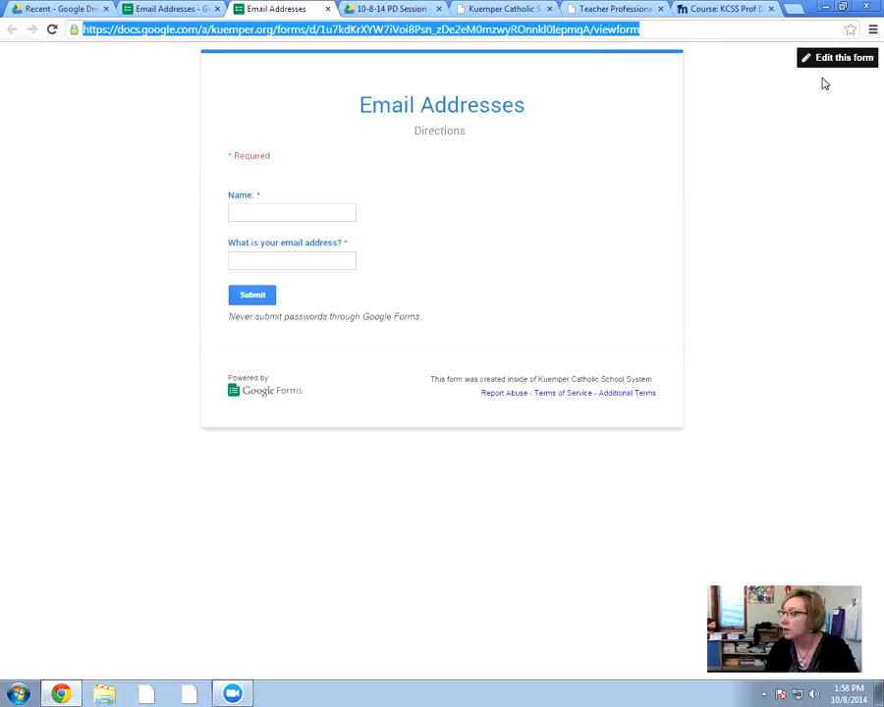
right_click(510, 35)
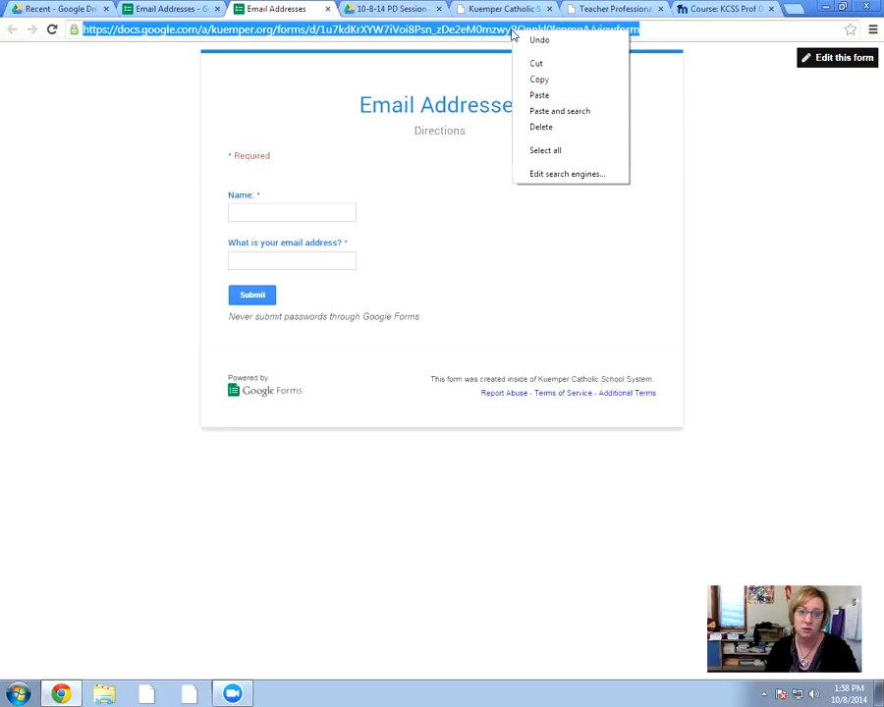
click(557, 81)
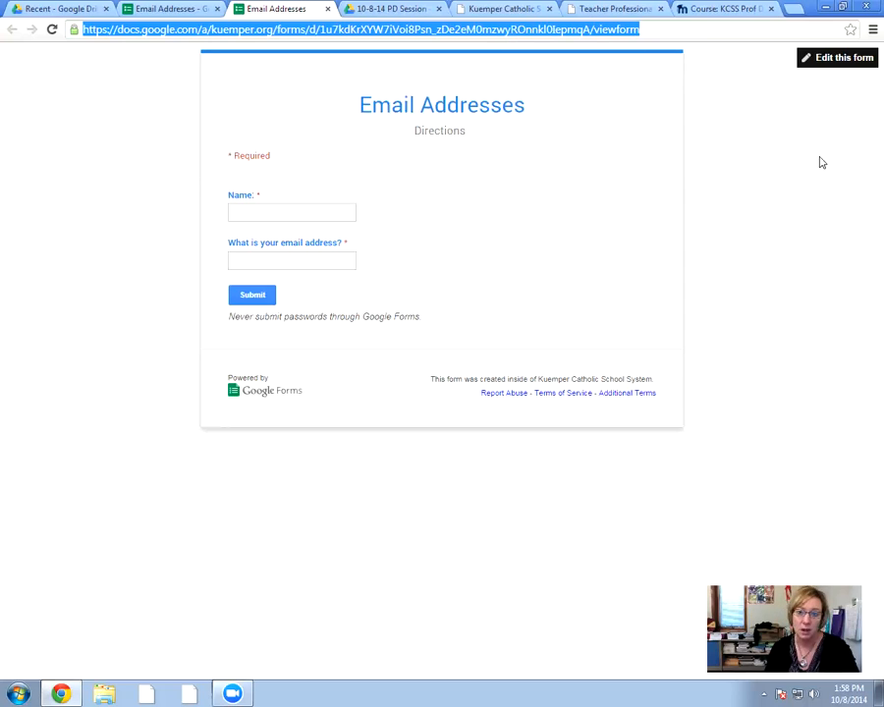
click(832, 61)
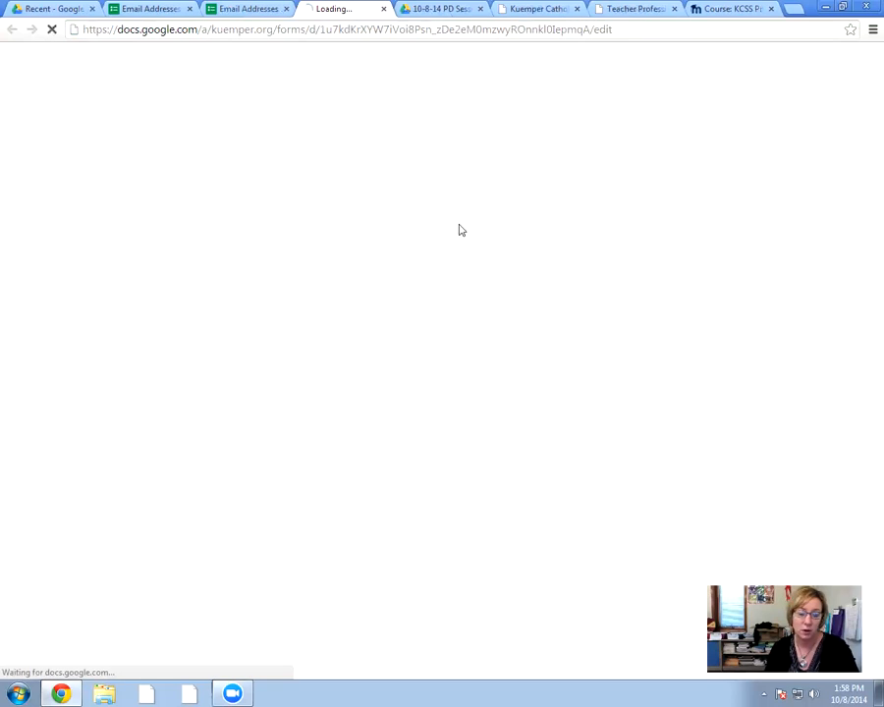
Open Gmail from Google Drive and start a new message addressed to a suggested colleague.
click(64, 11)
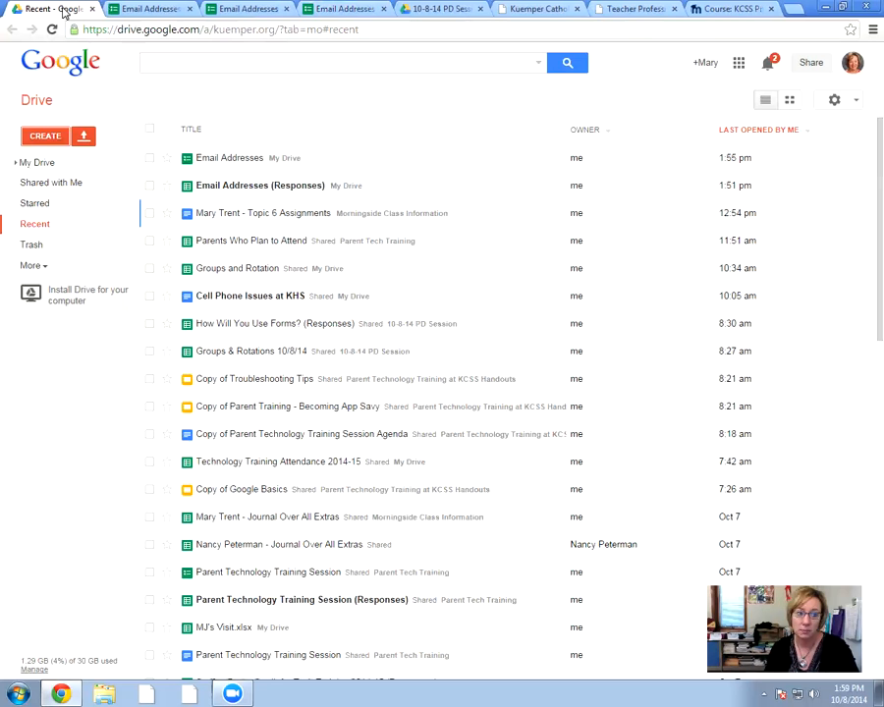
click(739, 63)
click(799, 138)
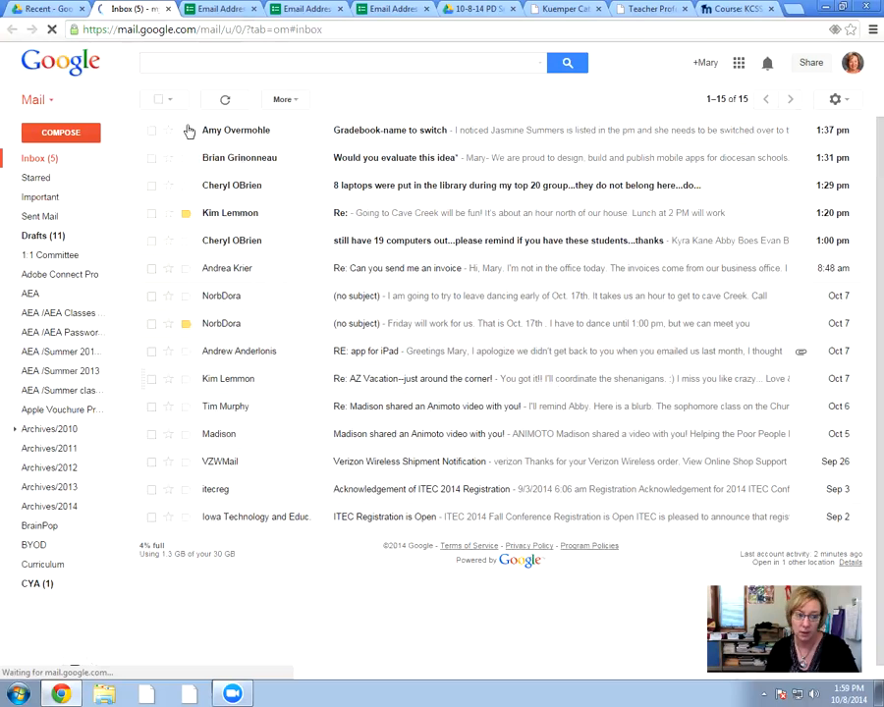
click(65, 134)
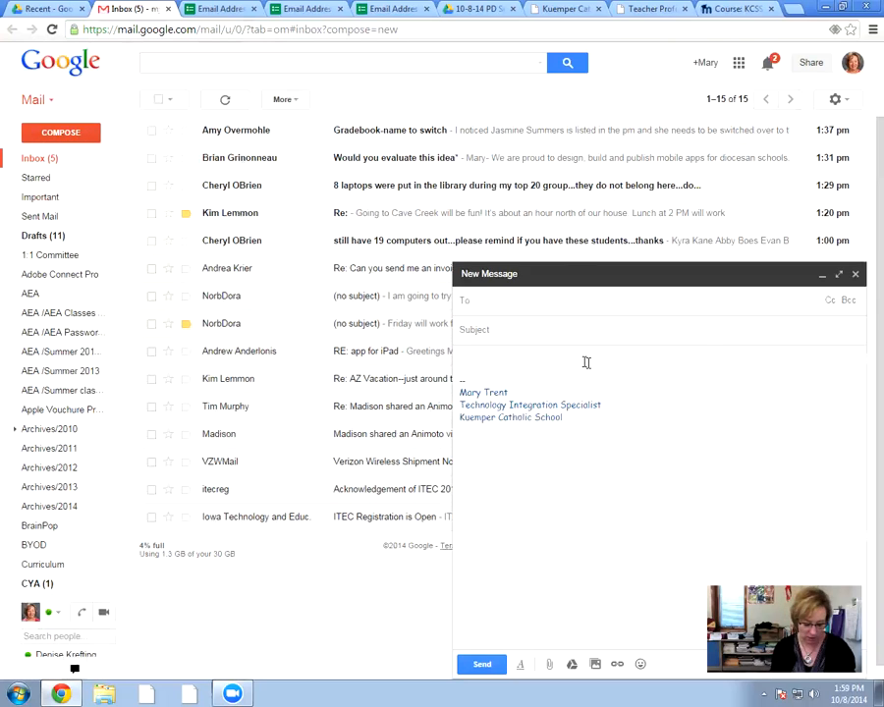
text(de)
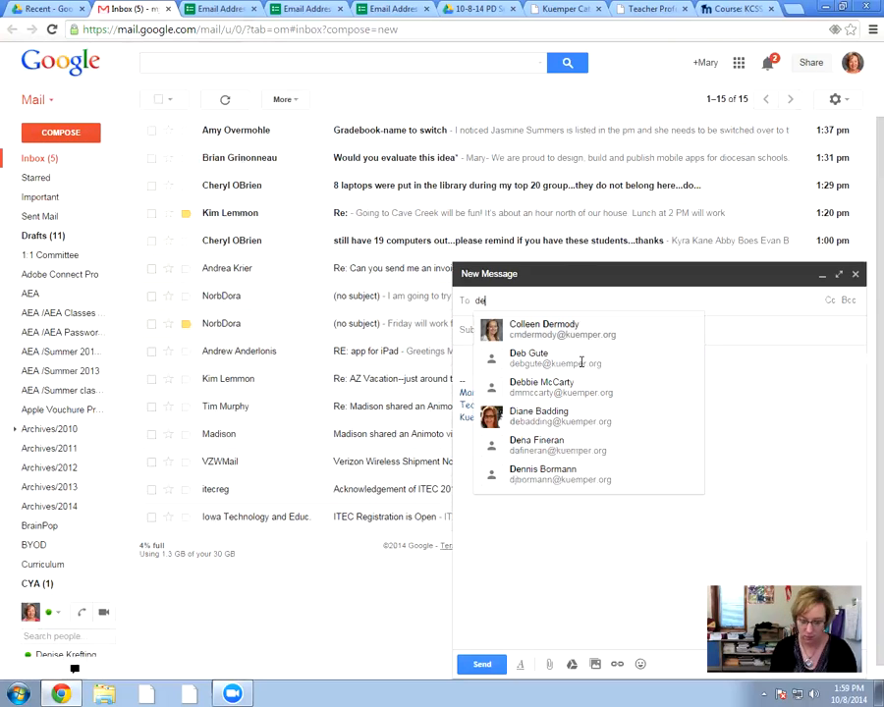
key(Return)
text(e)
key(BackSpace)
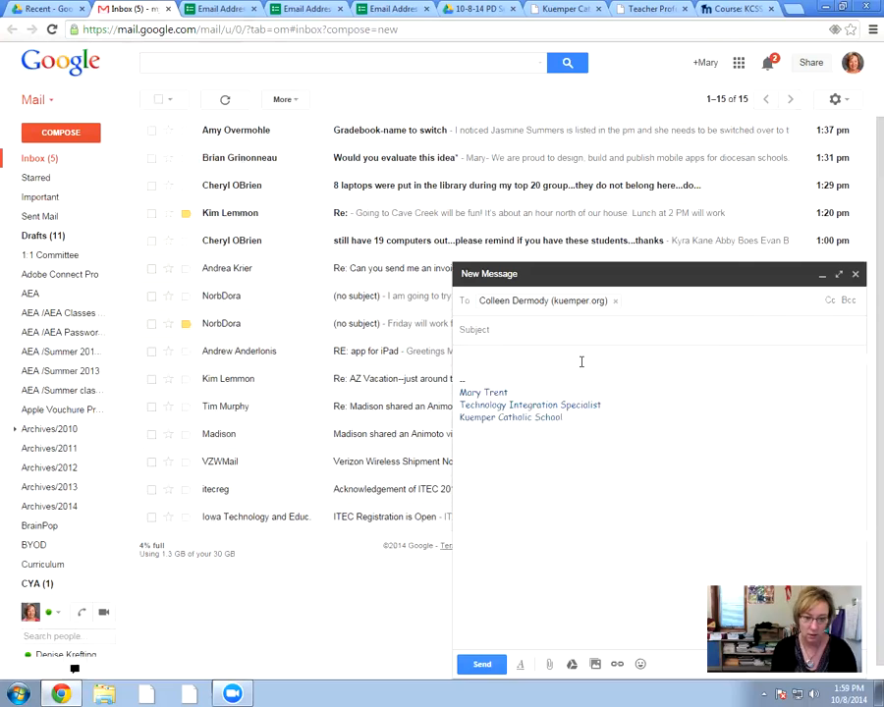
Add two more suggested colleagues as recipients of the new message.
text(dea)
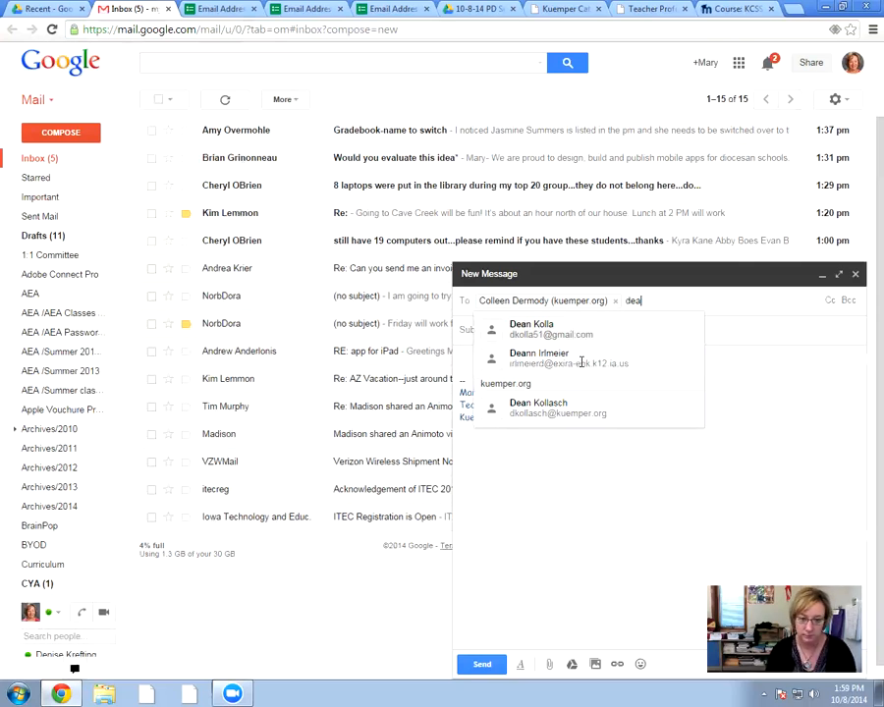
key(BackSpace)
key(BackSpace)
key(BackSpace)
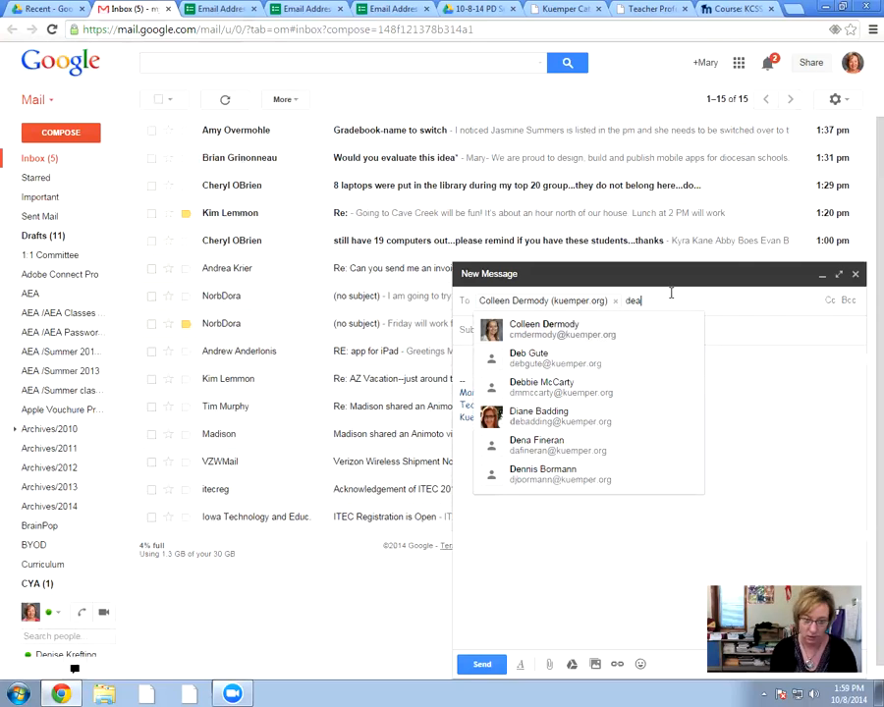
text(fin)
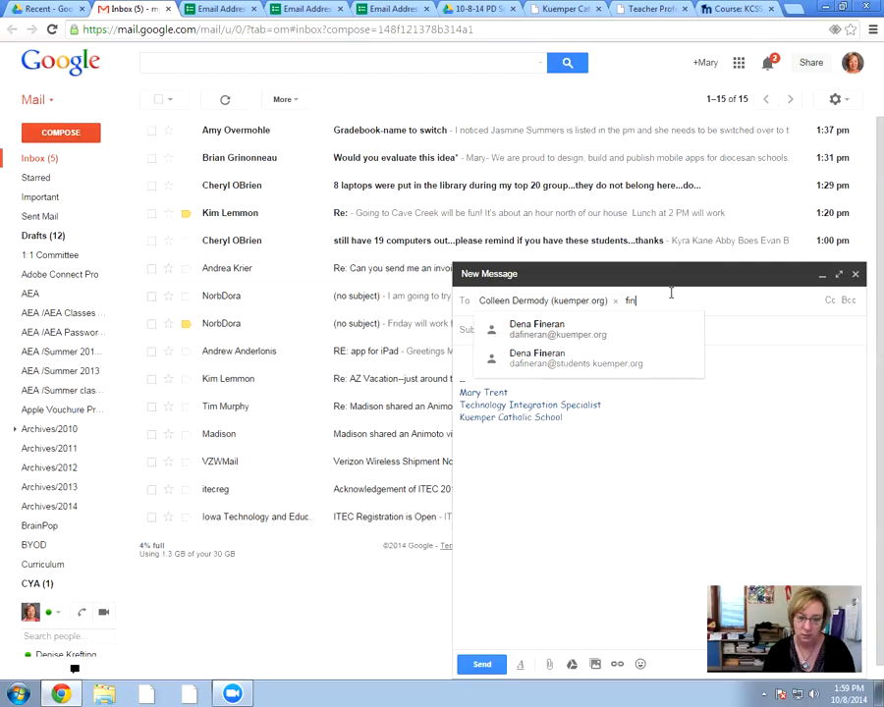
click(633, 330)
text(dave)
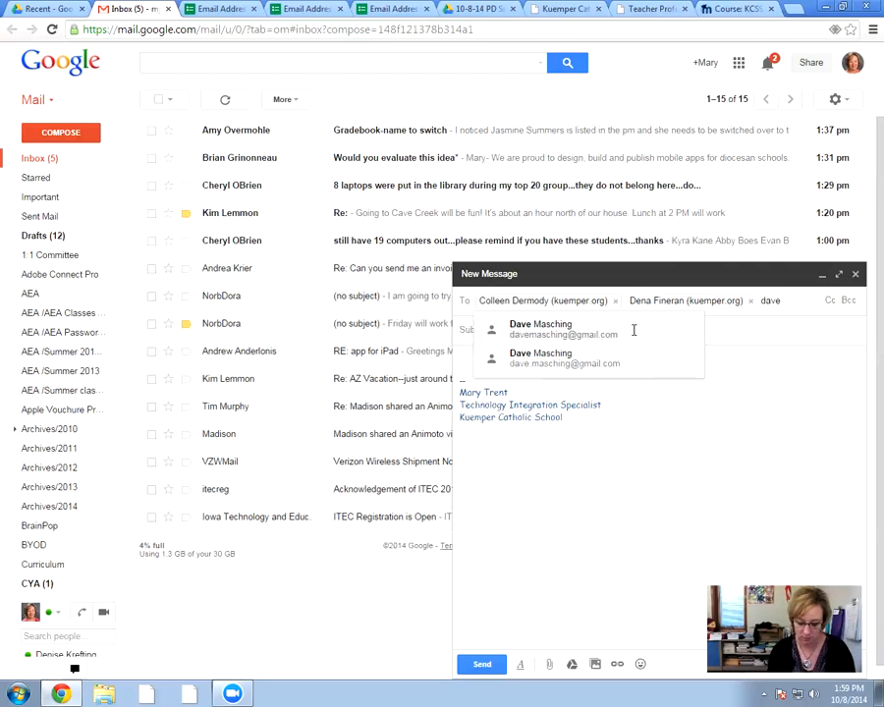
key(BackSpace)
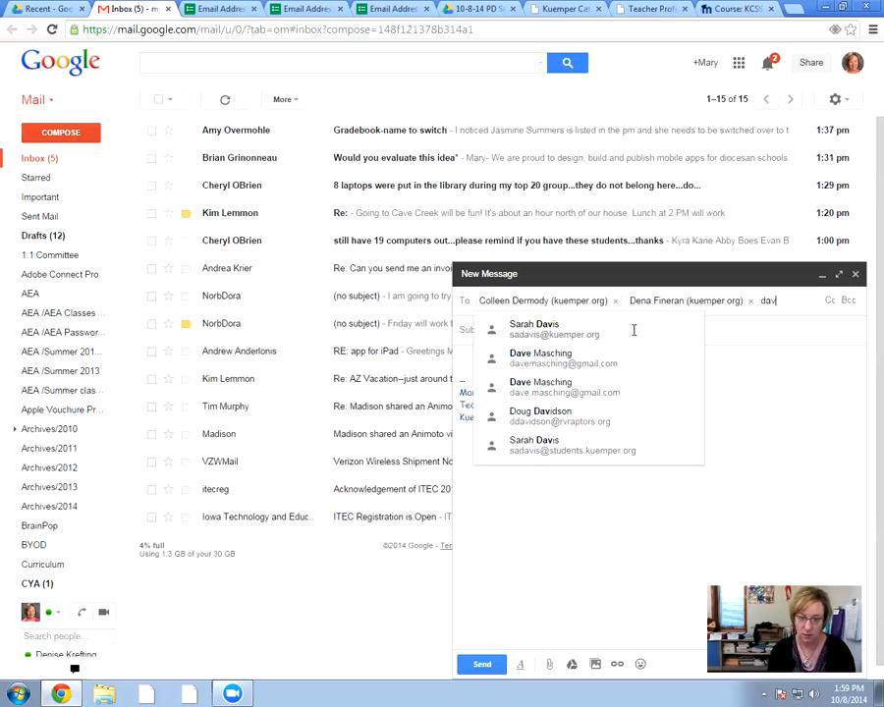
click(622, 333)
Enter "form" as the message subject and add a fourth suggested colleague as a recipient.
key(Tab)
text(f)
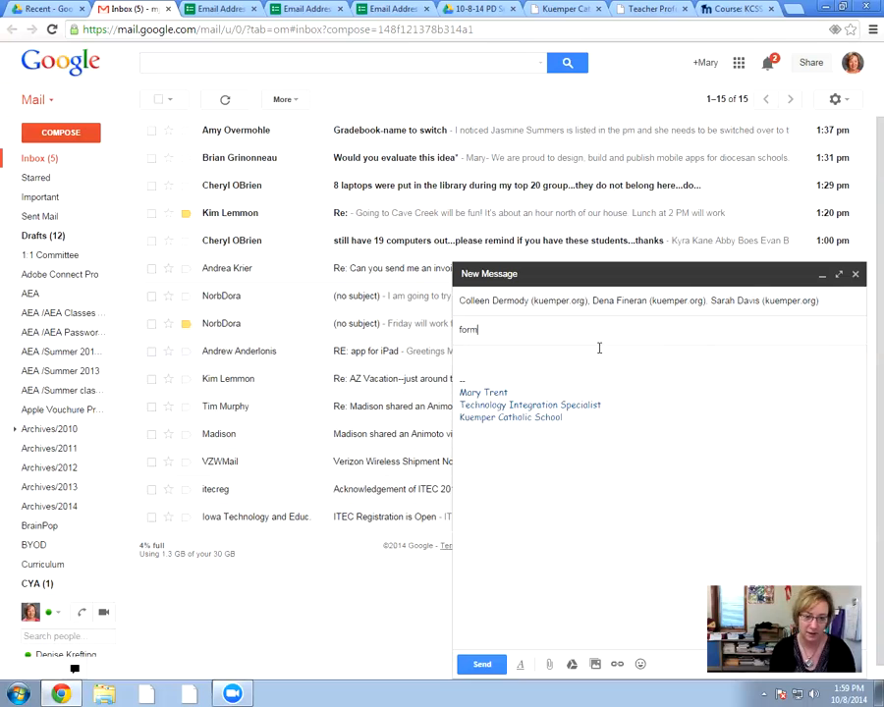
click(827, 307)
text(jean)
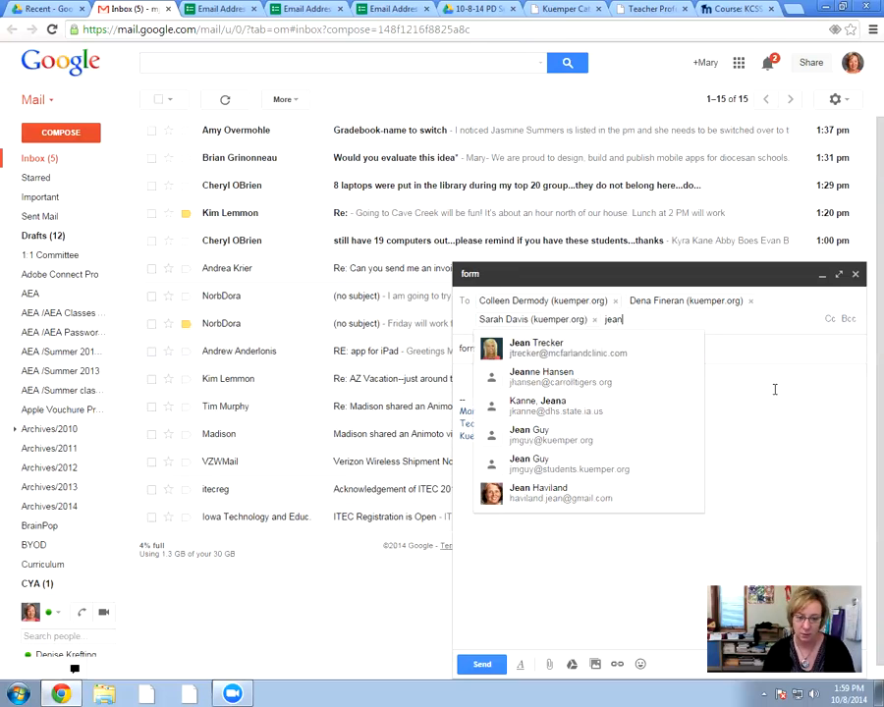
key(BackSpace)
key(BackSpace)
text(nn)
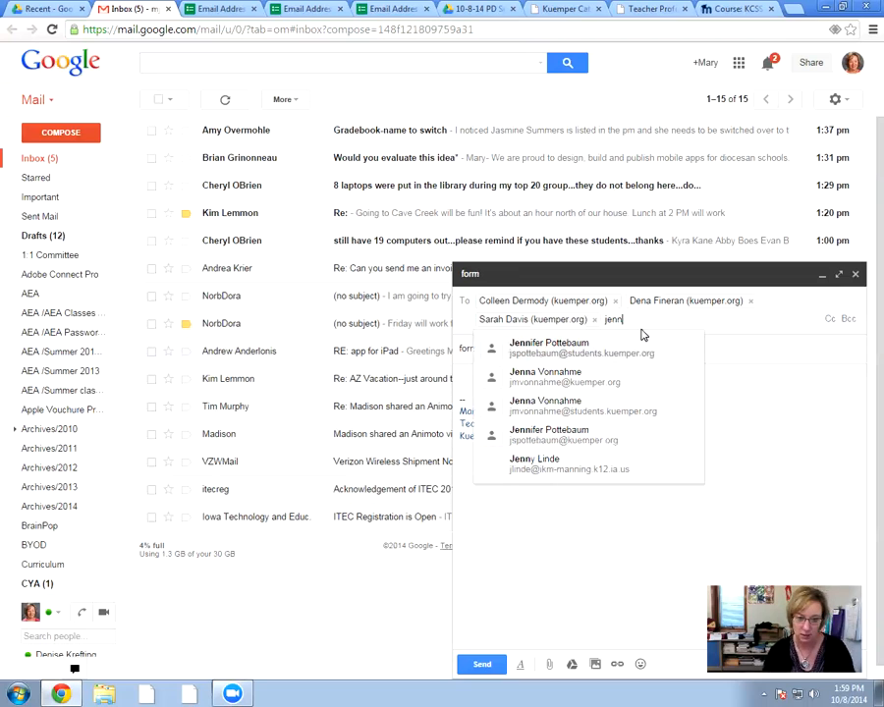
click(604, 378)
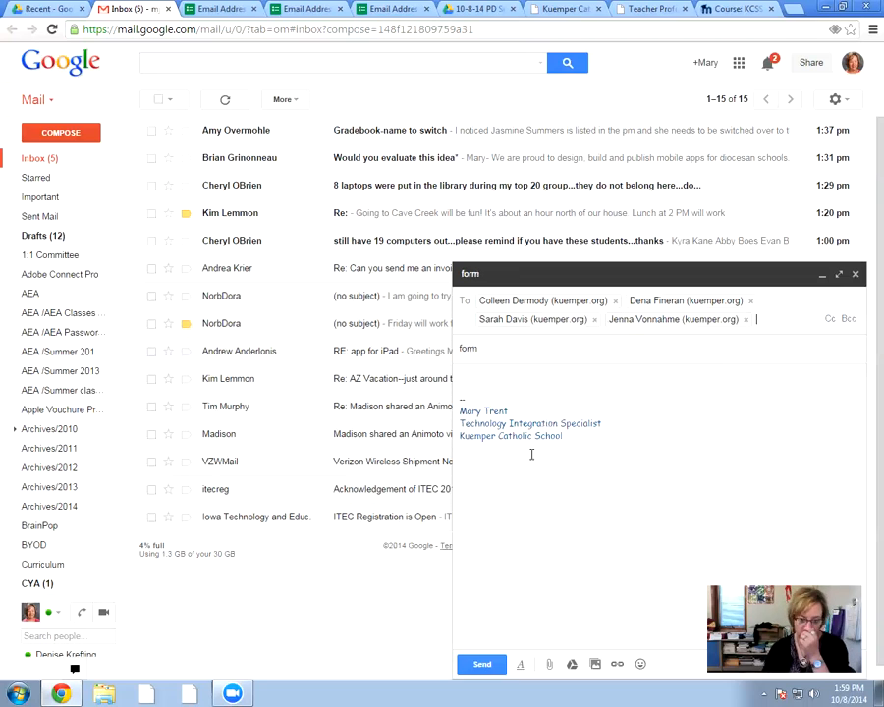
Add the word "link" to the message body, hyperlinked to the live form's copied web address, and send the message.
click(484, 371)
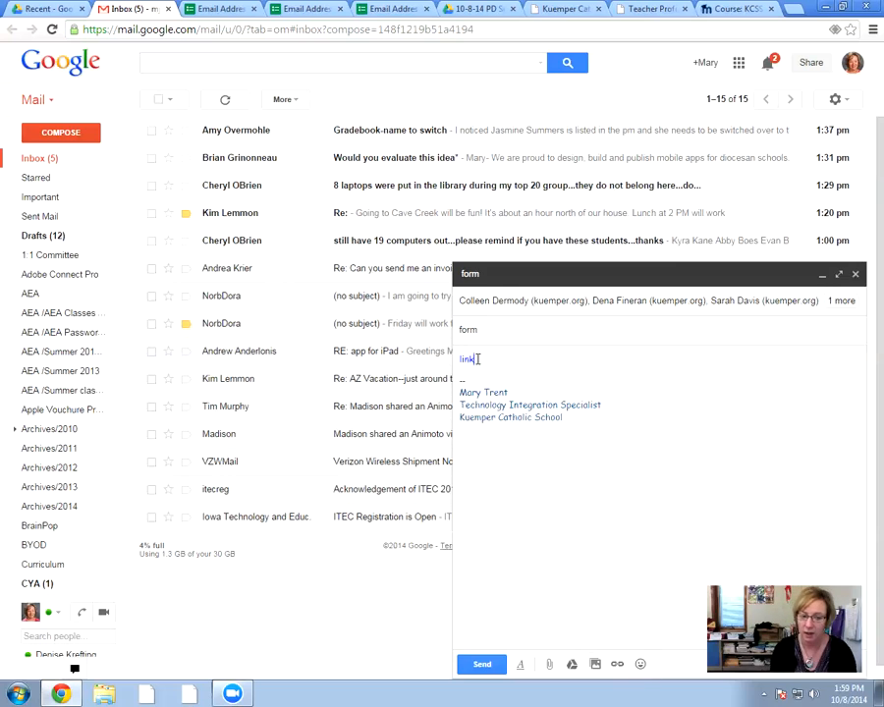
double_click(469, 358)
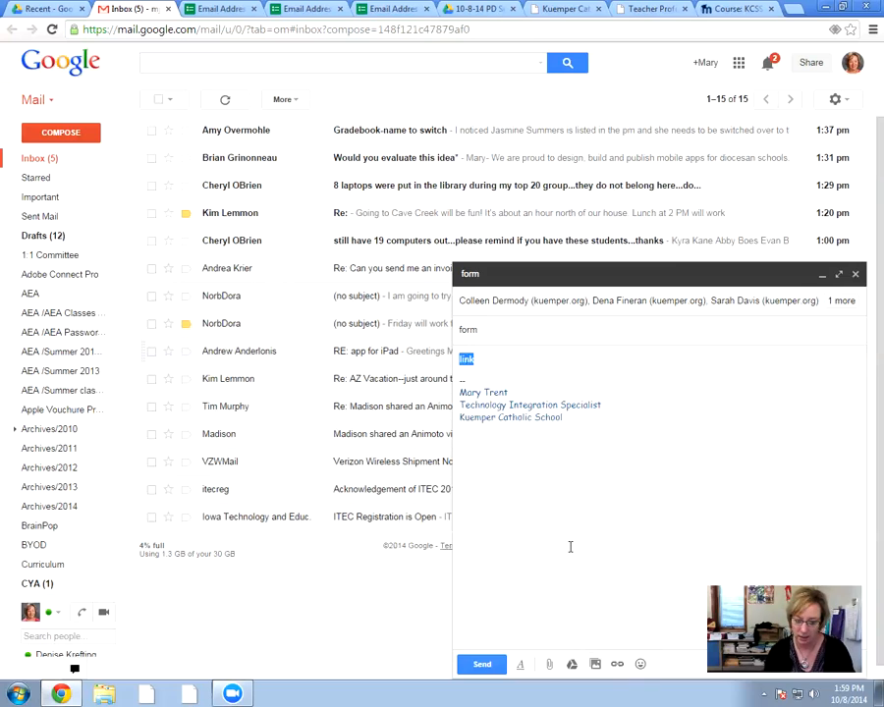
click(617, 664)
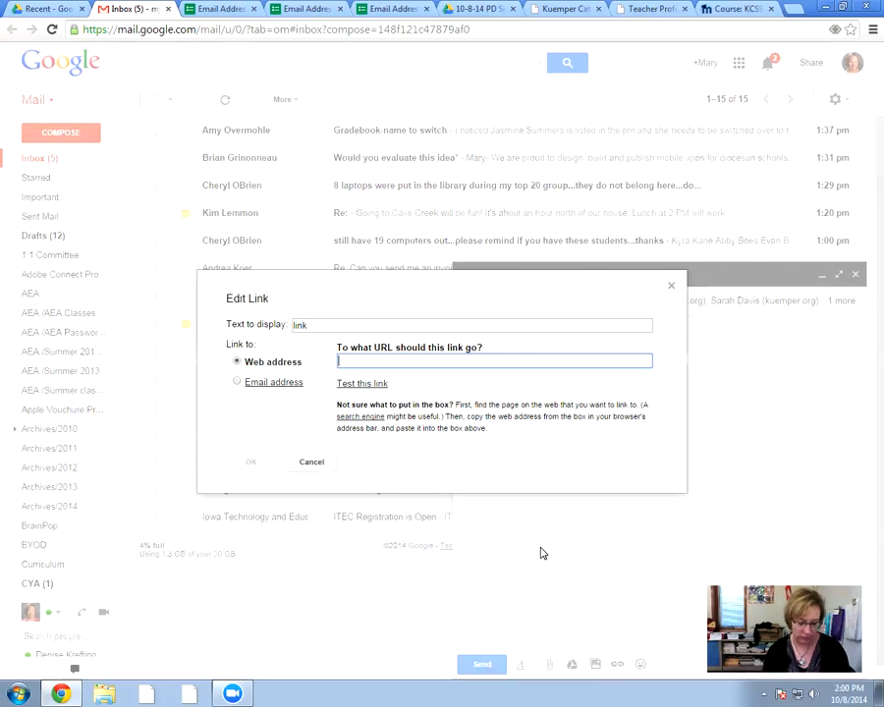
text(https://docs.google.com/a/kuemper.org/forms/d/1u7kdKrXYW7iVoi8Psn_zDe2eM0mzwyROnnkl0lepmqA/viewform)
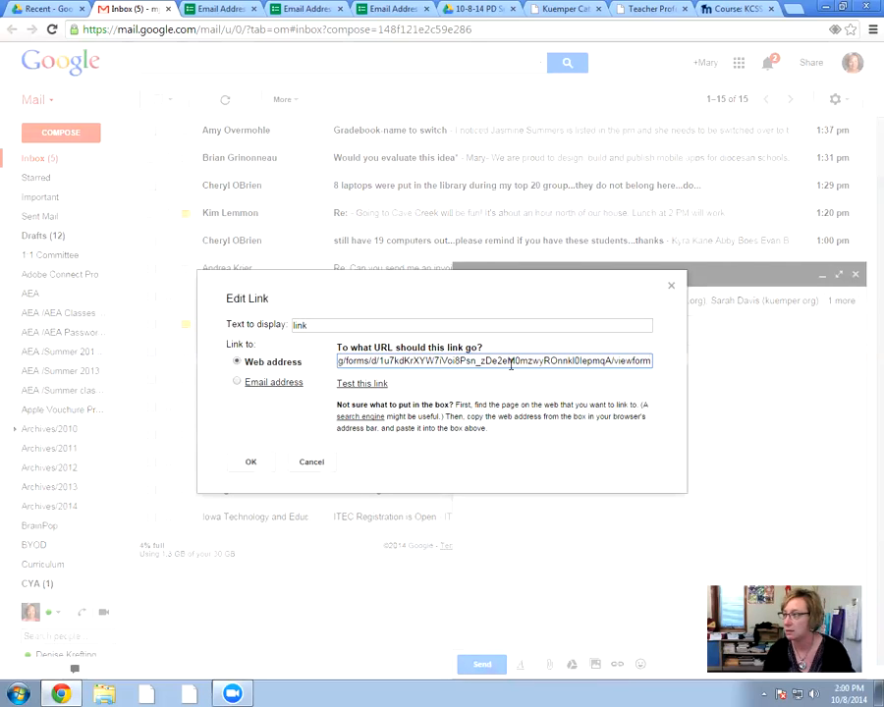
click(251, 462)
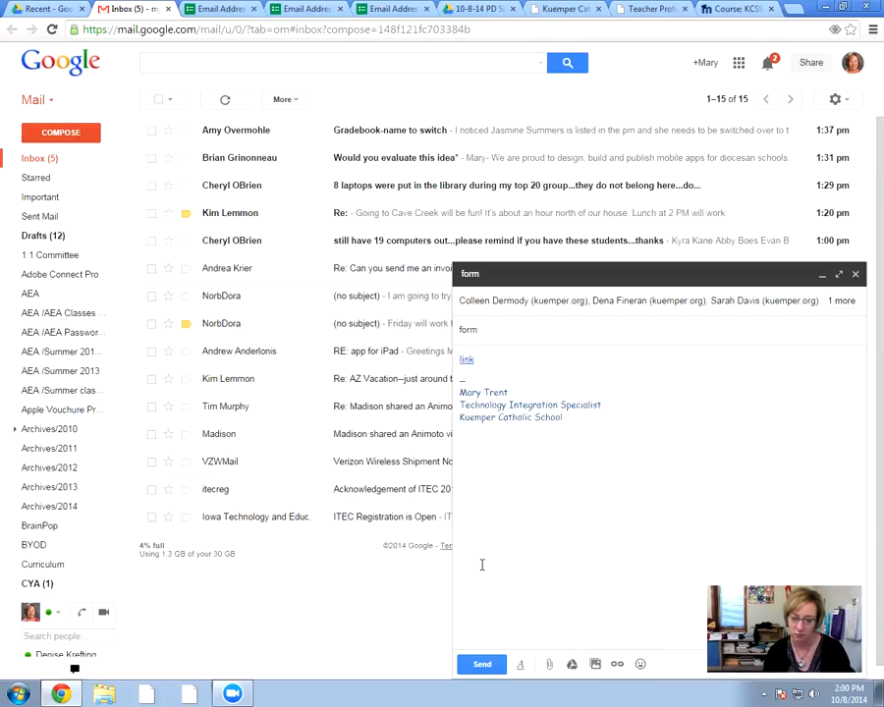
click(481, 664)
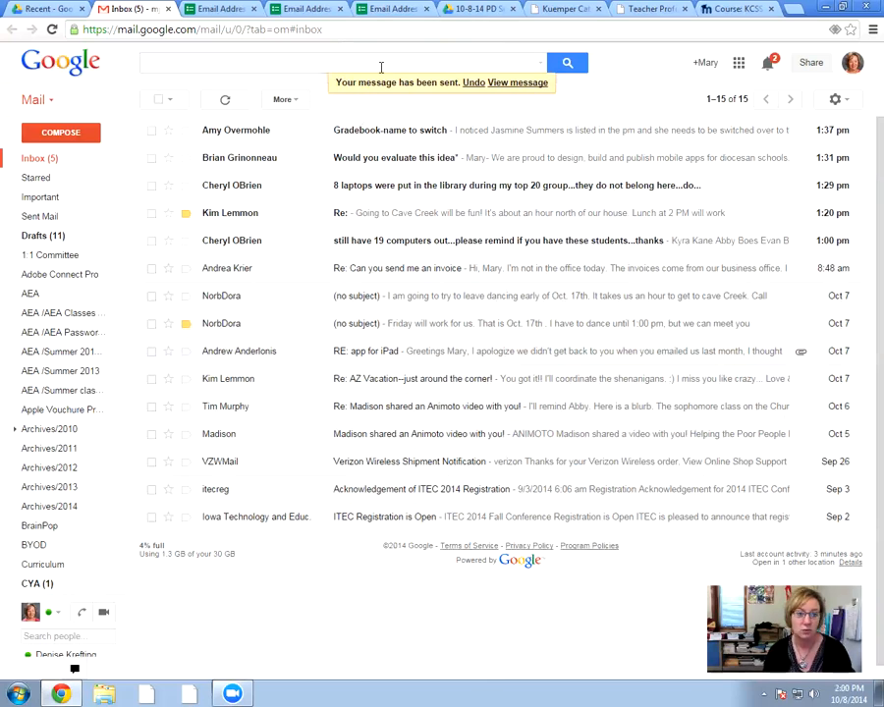
Open the Email Addresses form's response spreadsheet and slightly widen the "What is your email address?" column.
click(220, 10)
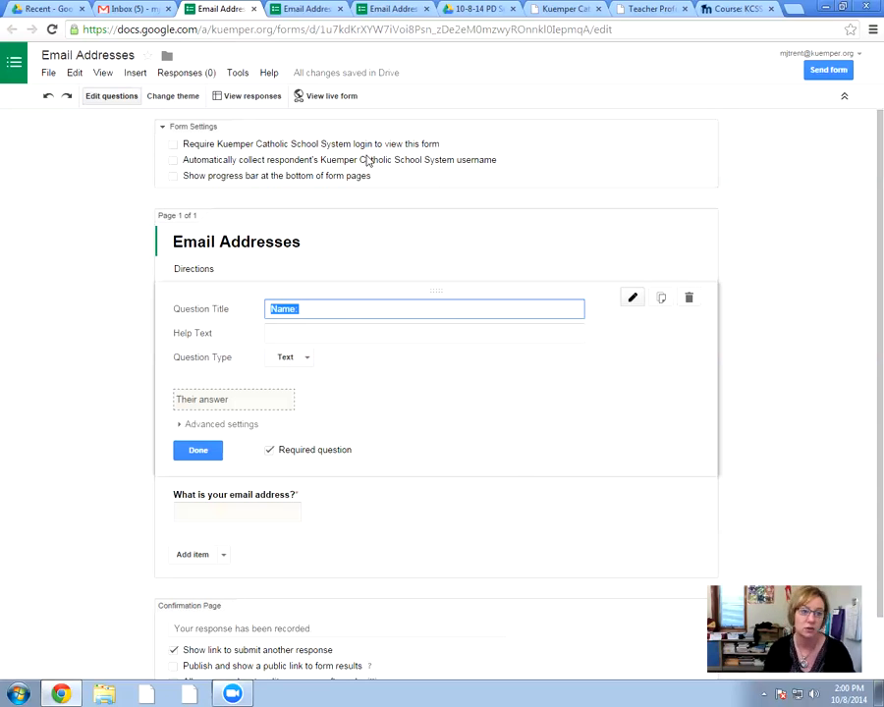
click(242, 100)
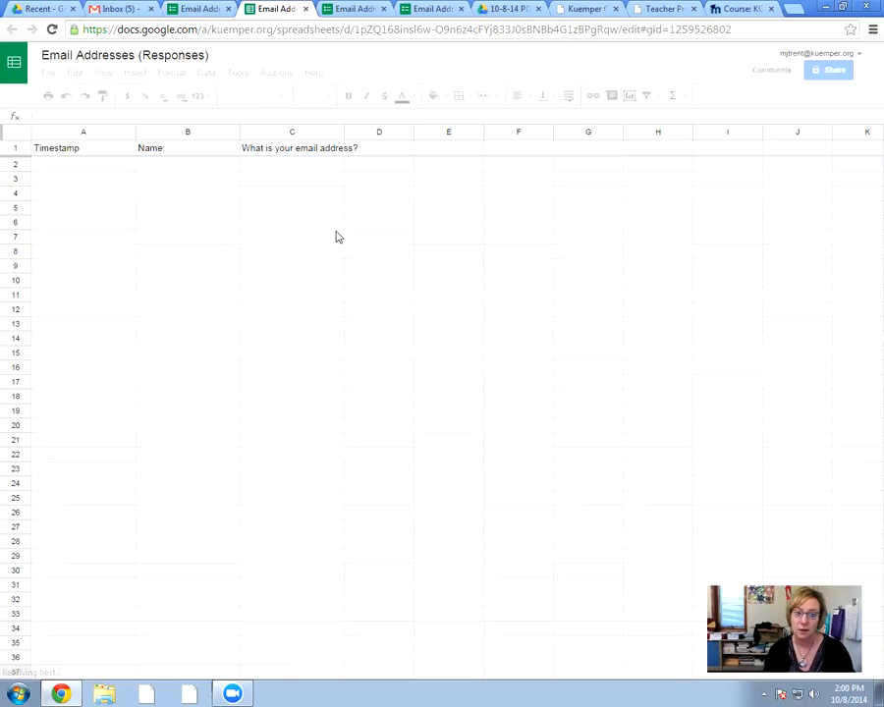
drag(342, 131, 367, 132)
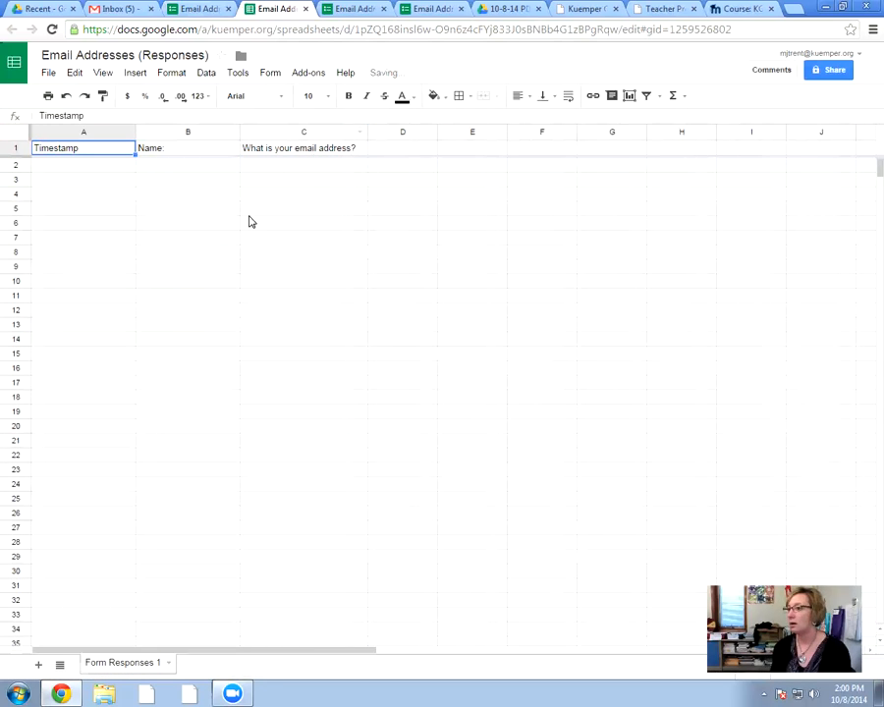